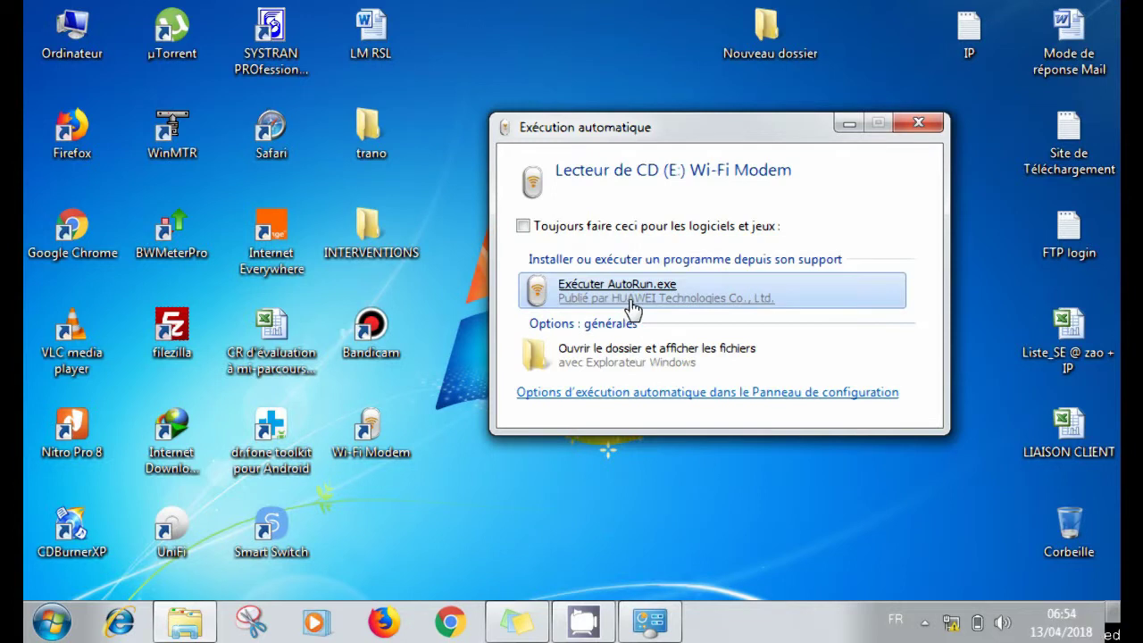
Step: Close the modem's autorun window and load the modem administration page at 192.168.1.1 in Chrome
left_click(377, 423)
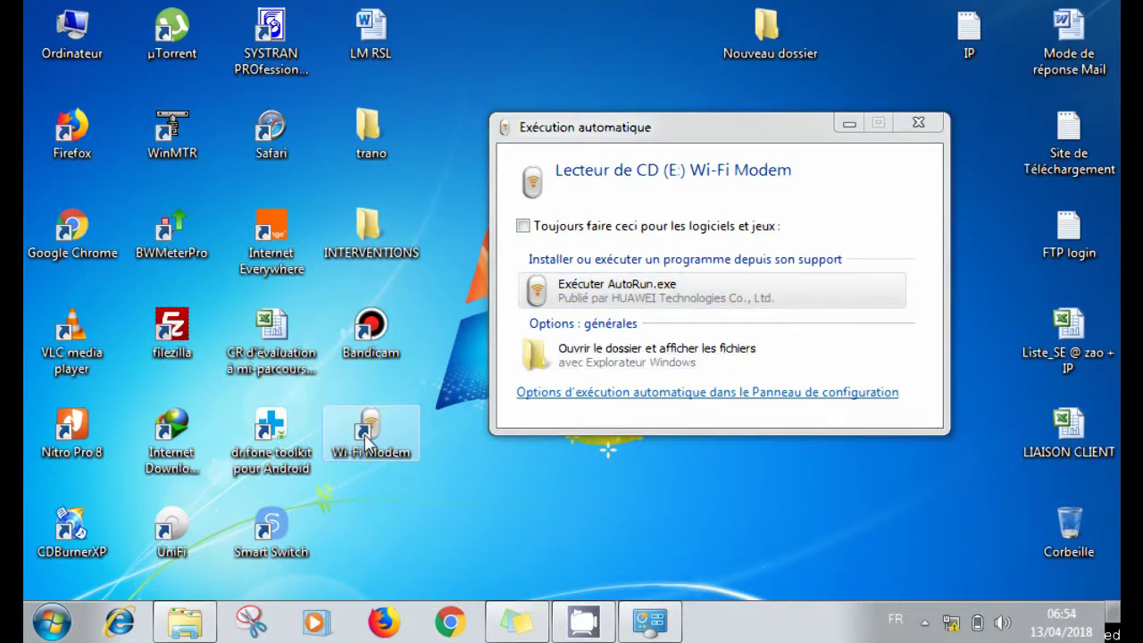
left_click(554, 284)
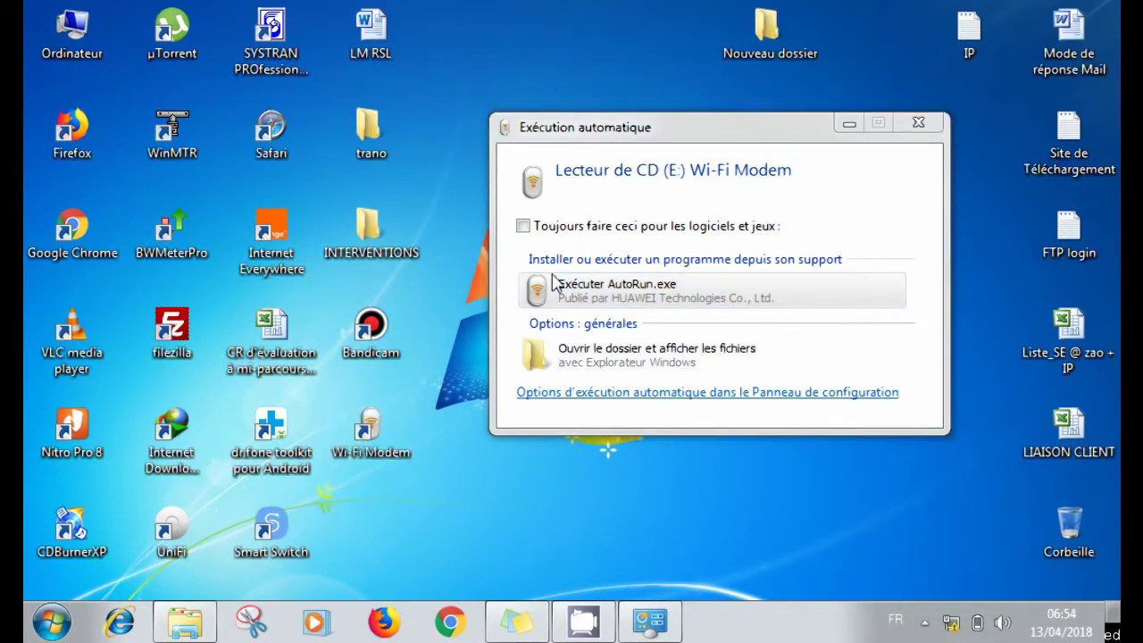
left_click(905, 135)
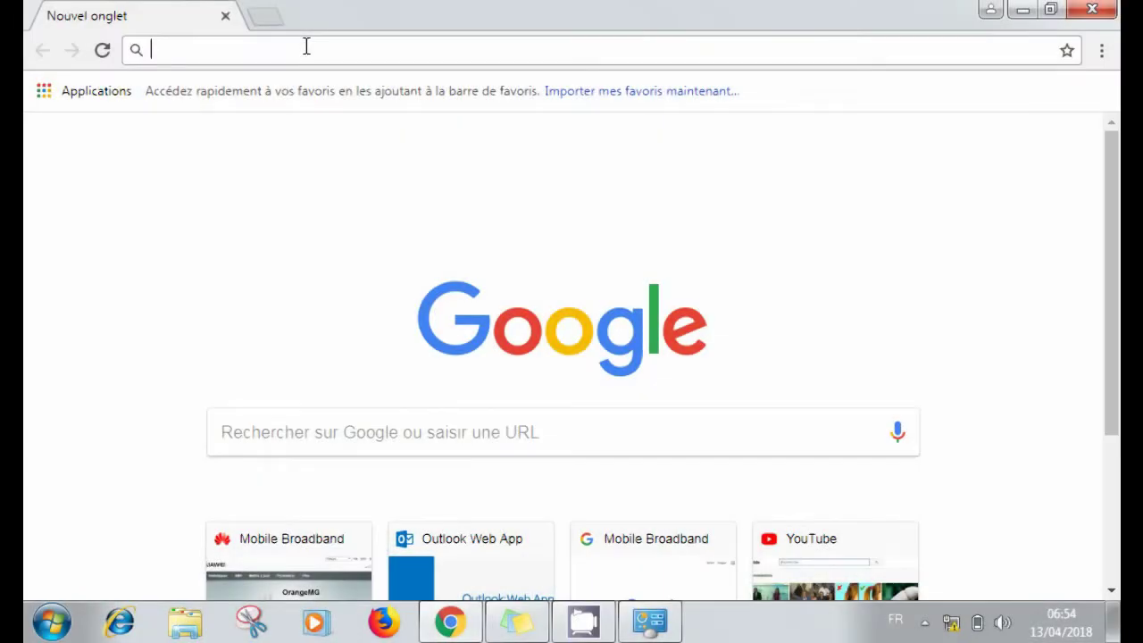
type("192")
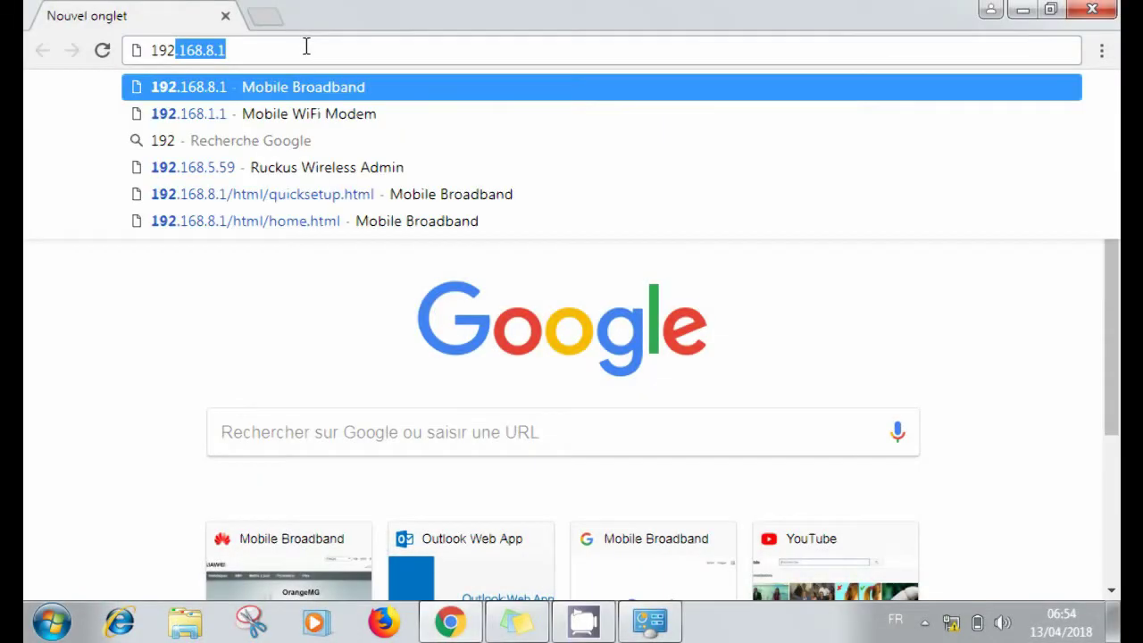
type(".1")
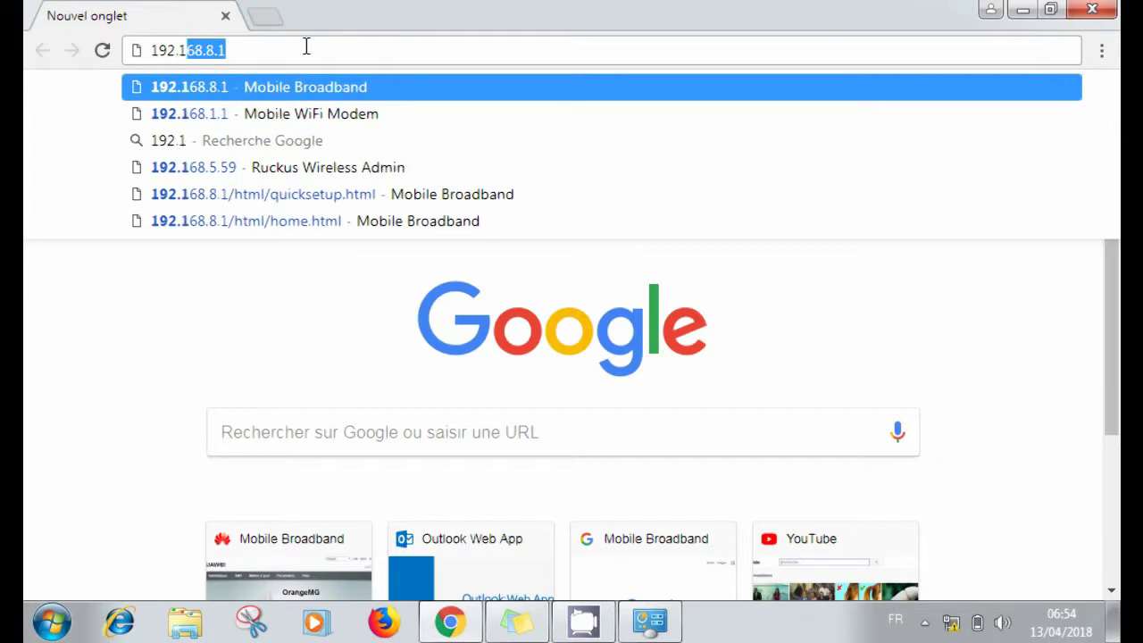
type("68.1.1")
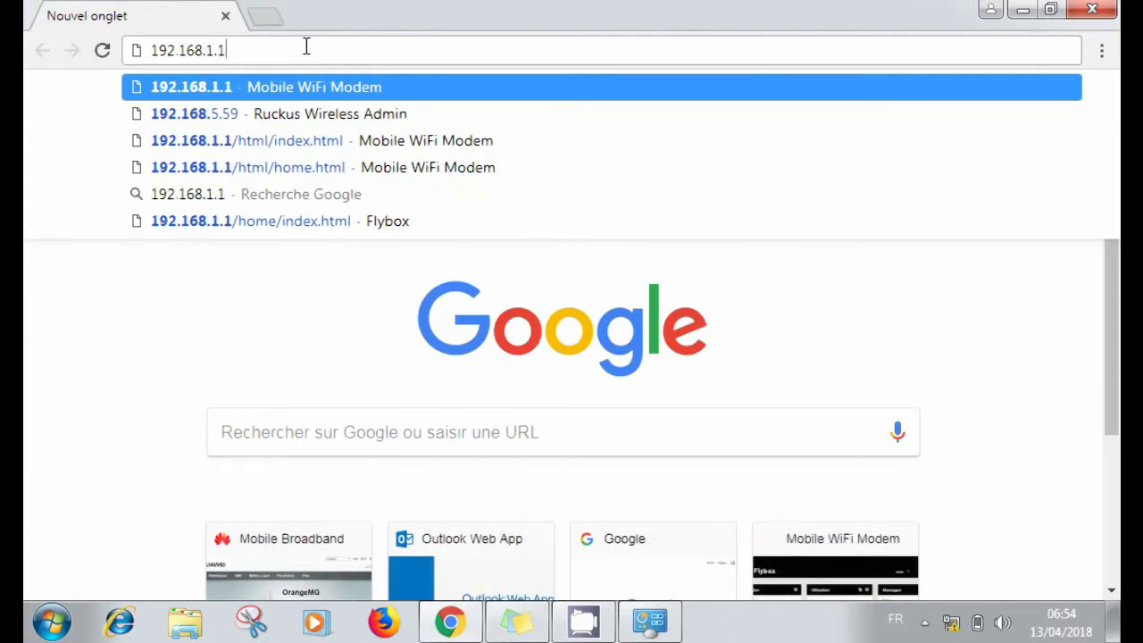
key("Return")
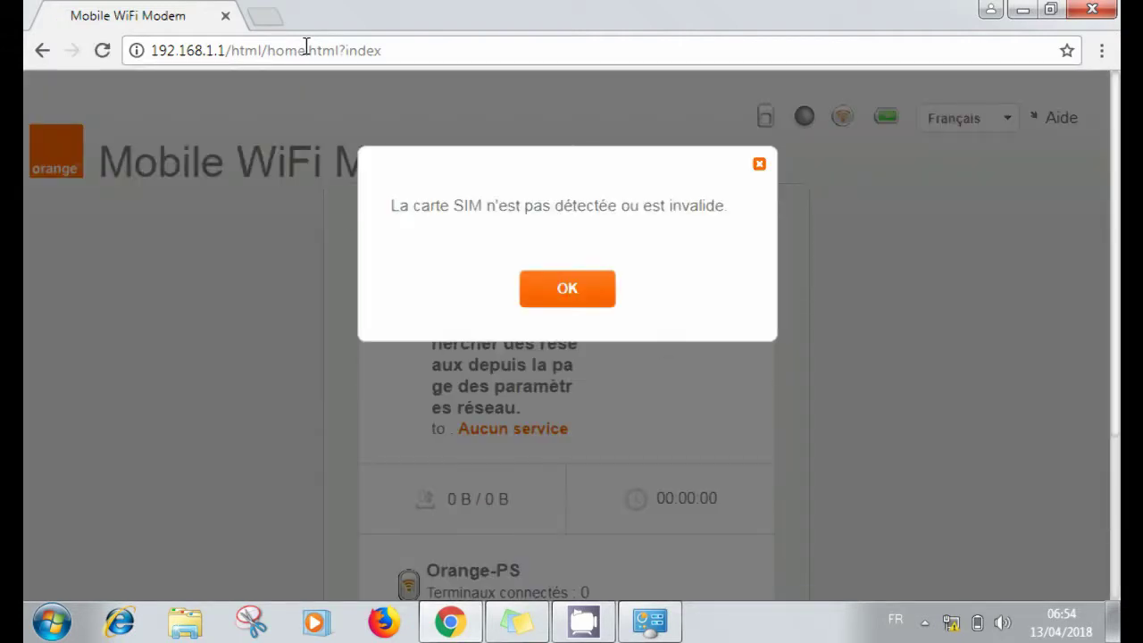
Step: Dismiss the SIM card notice and sign in to the modem's Paramètres section with the saved credentials
left_click(585, 303)
scroll(1117, 259, "down", 3)
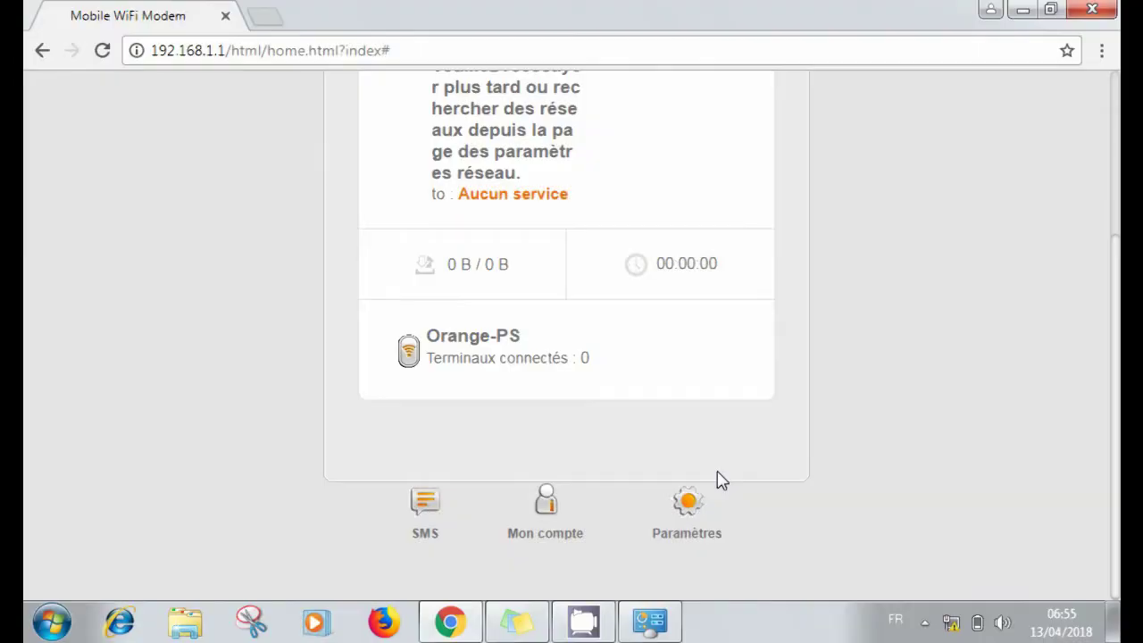
left_click_drag(722, 533, 665, 538)
left_click(690, 505)
left_click_drag(546, 274, 500, 274)
left_click(608, 207)
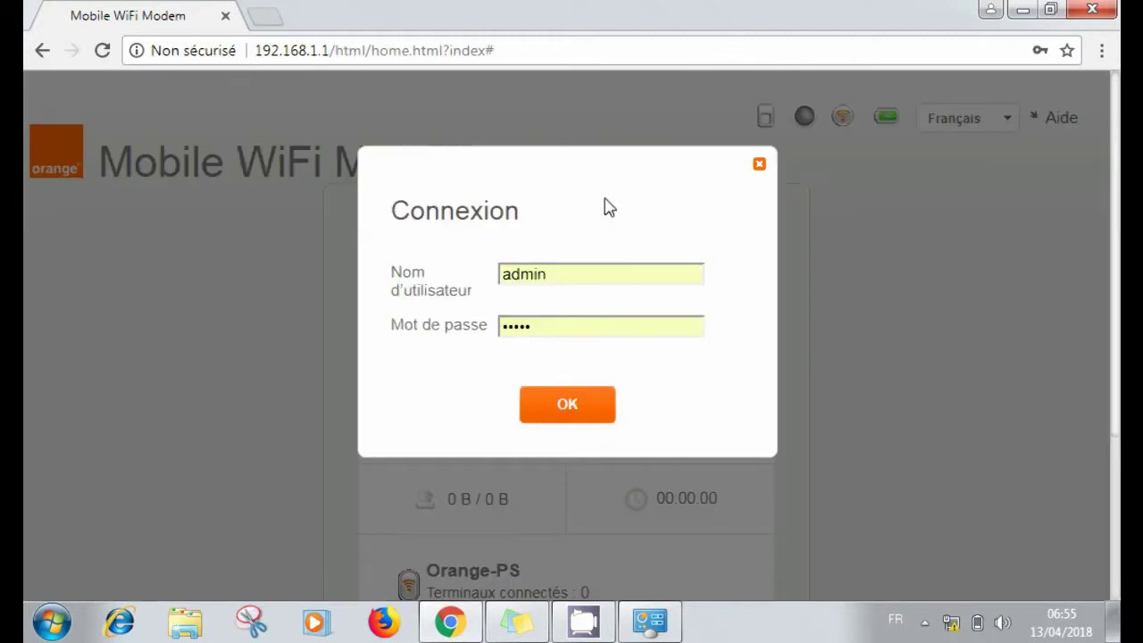
left_click_drag(561, 325, 478, 375)
left_click(468, 380)
left_click(569, 413)
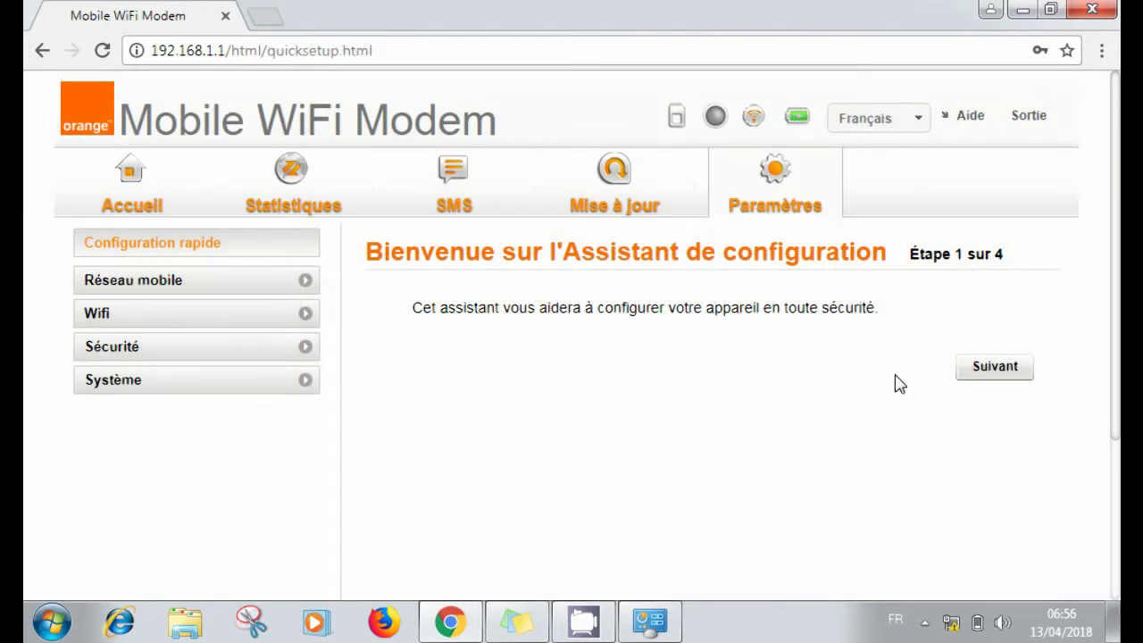
Step: Look over the Wifi Paramètres Avancés page, and open the Wifi Paramètres Simples page
left_click_drag(1115, 191, 1116, 152)
left_click(121, 325)
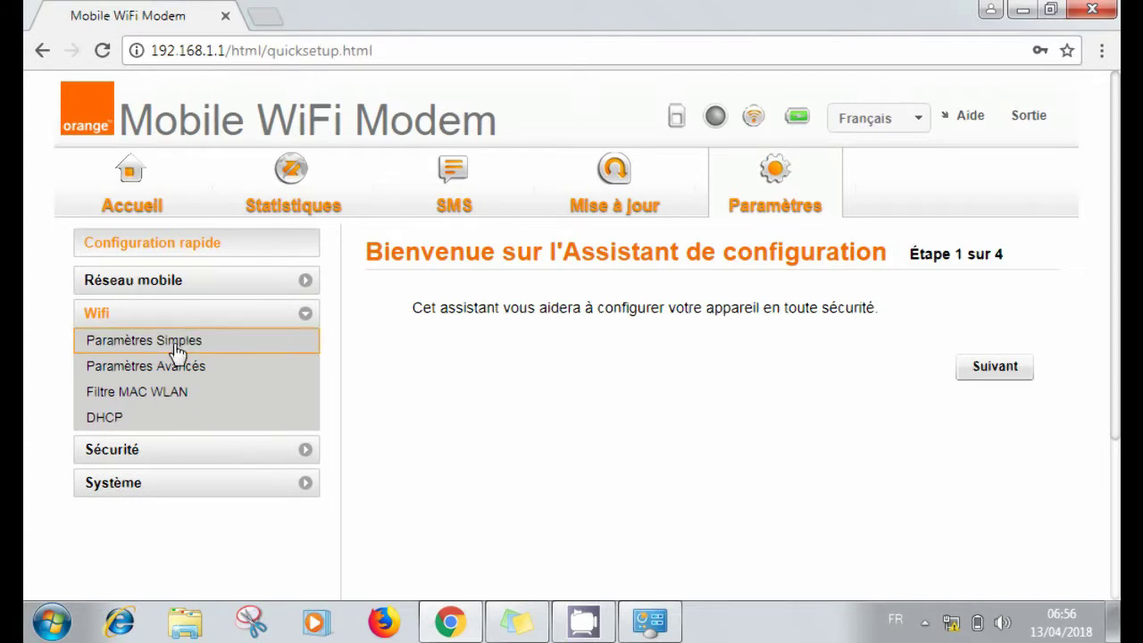
left_click(181, 375)
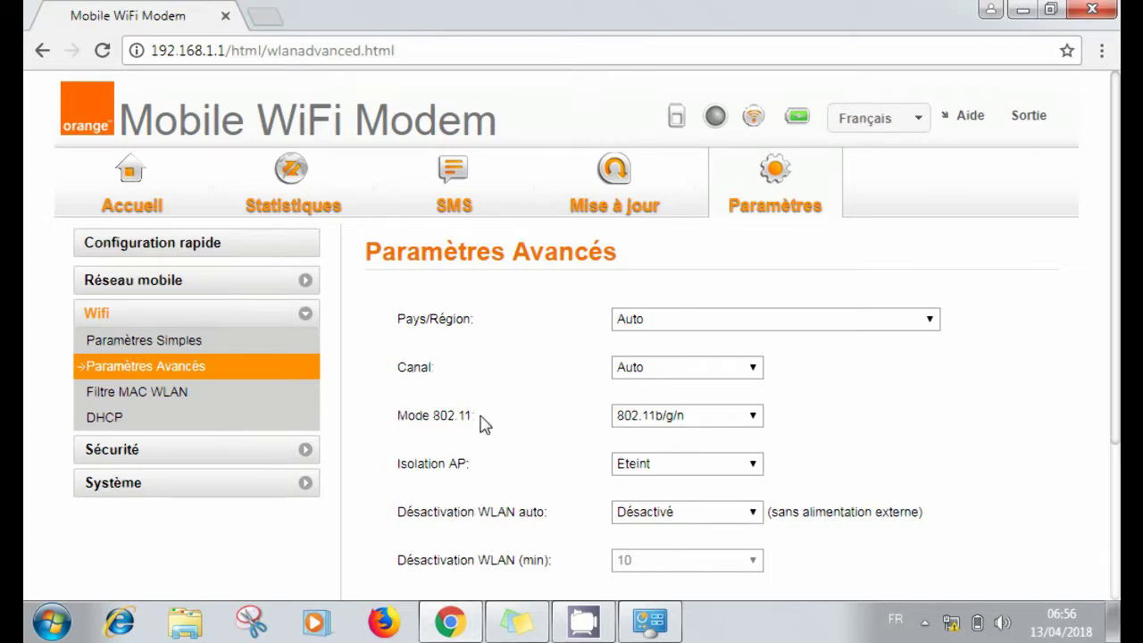
left_click(99, 346)
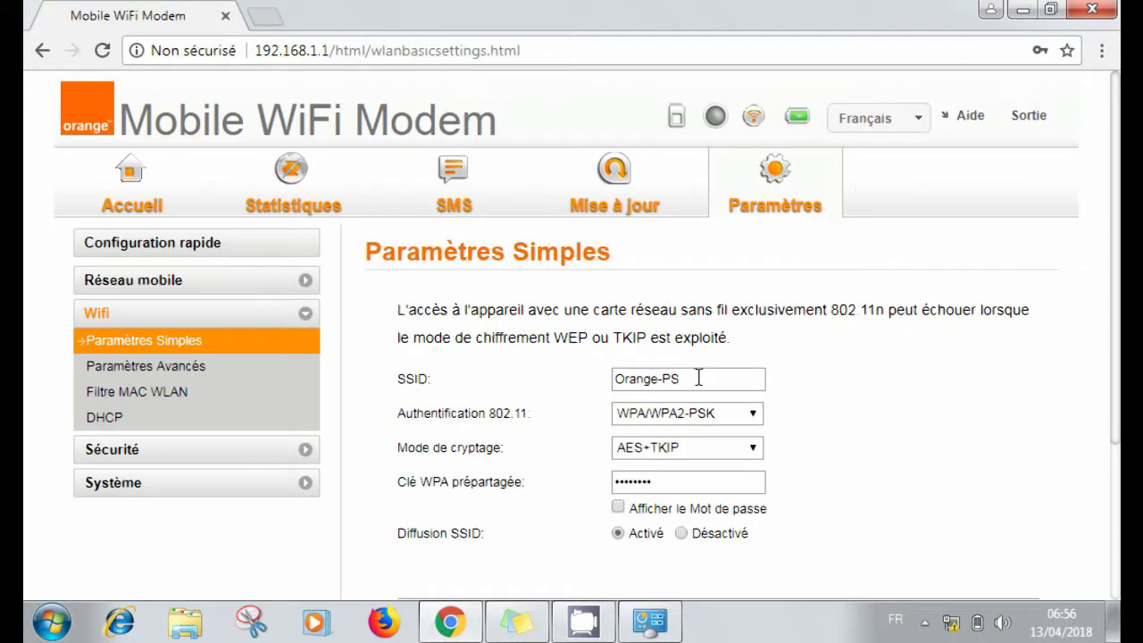
Step: Compare the modem's SSID with the networks listed for the computer's wireless connection
left_click_drag(697, 378, 614, 379)
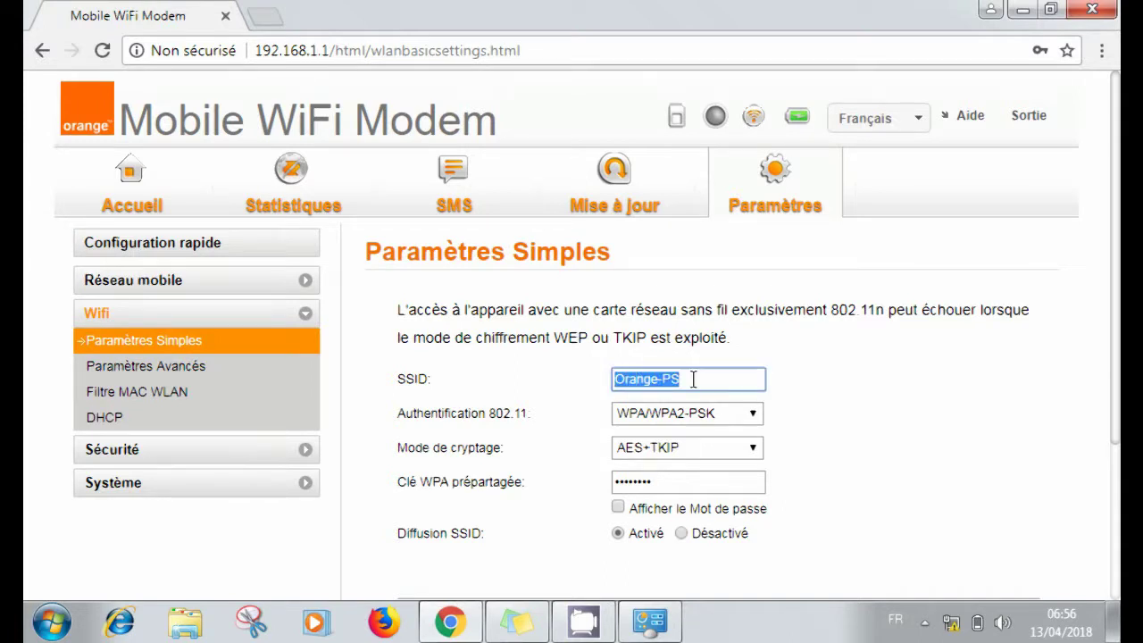
mouse_move(693, 379)
left_mouse_down()
mouse_move(633, 370)
mouse_move(693, 380)
left_mouse_up()
left_click(695, 382)
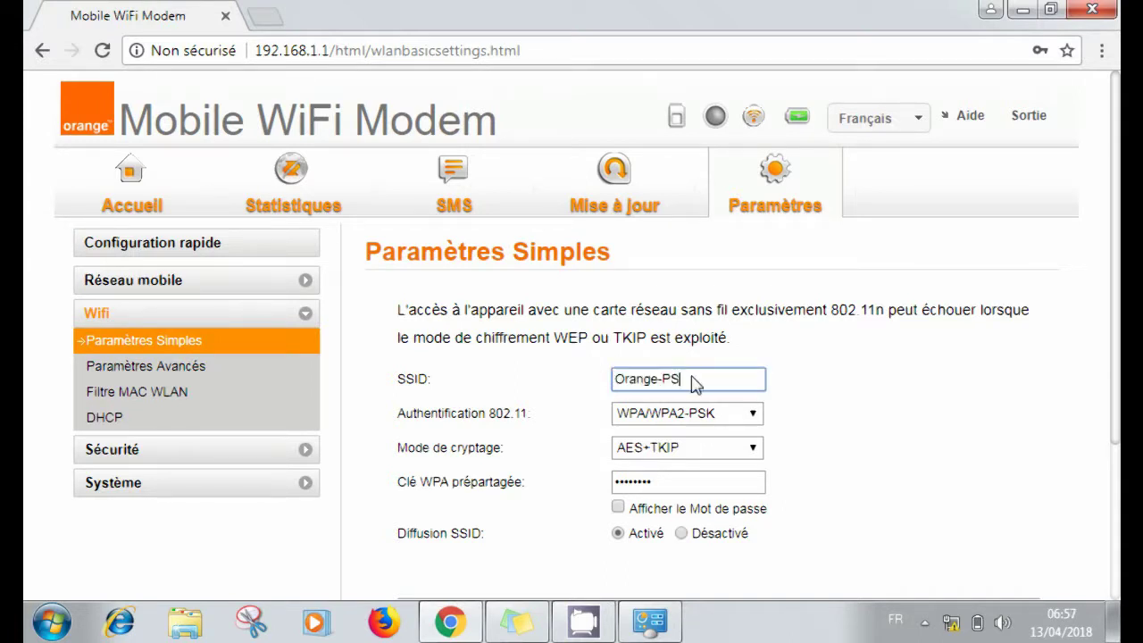
left_click(516, 622)
right_click(220, 462)
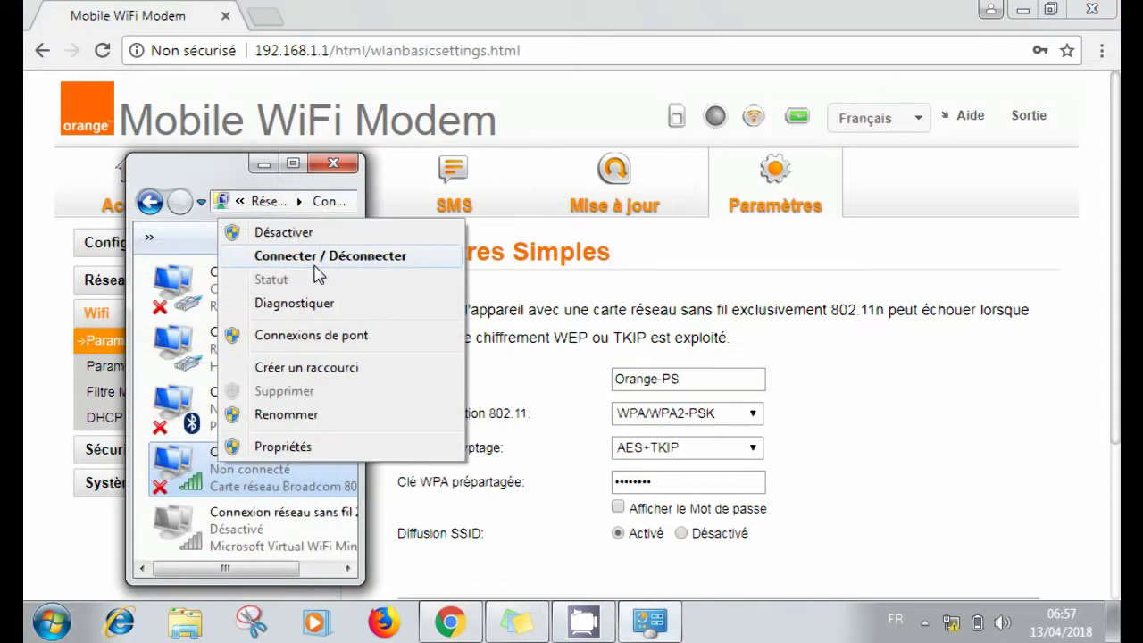
left_click(315, 257)
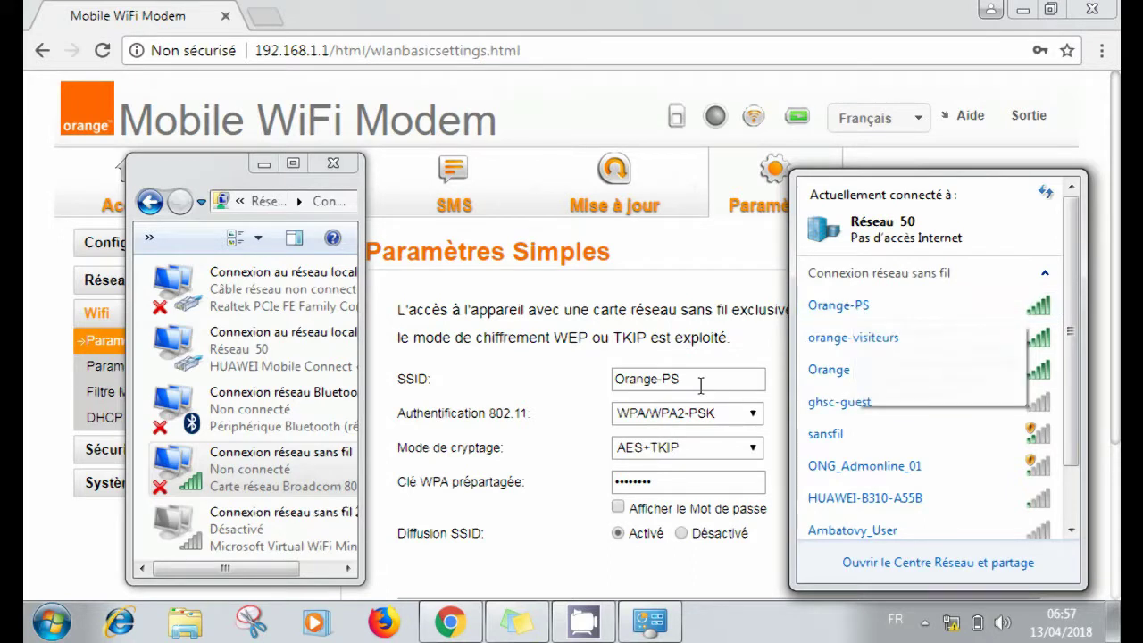
mouse_move(863, 307)
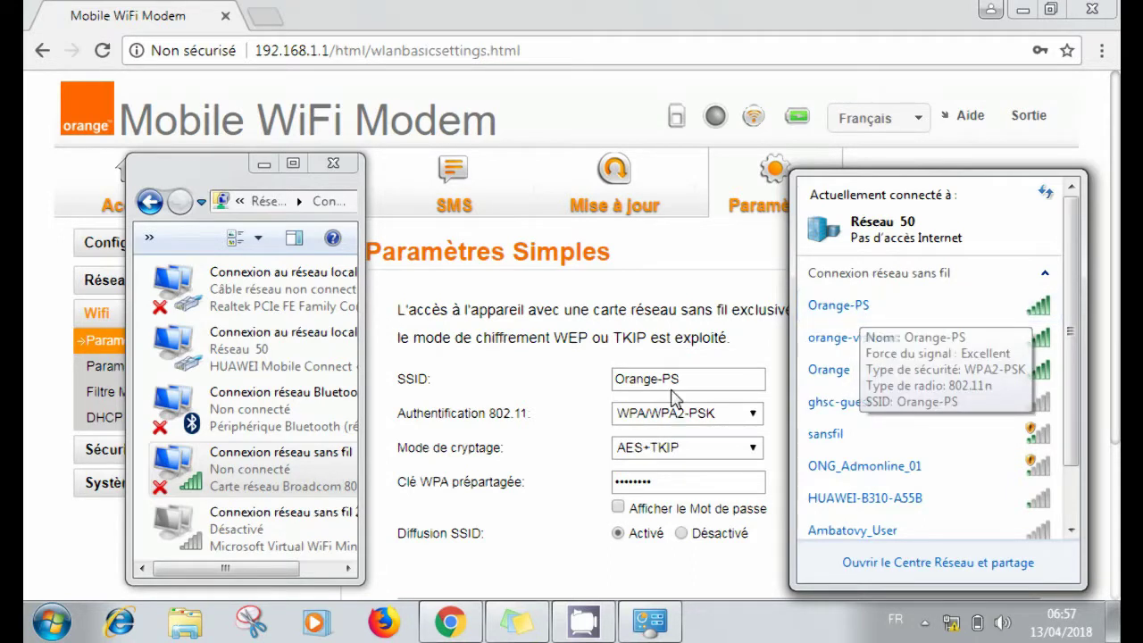
Step: Return to the Wifi settings, reveal the pre-shared WPA key and hide it again
left_click(684, 379)
left_click(620, 507)
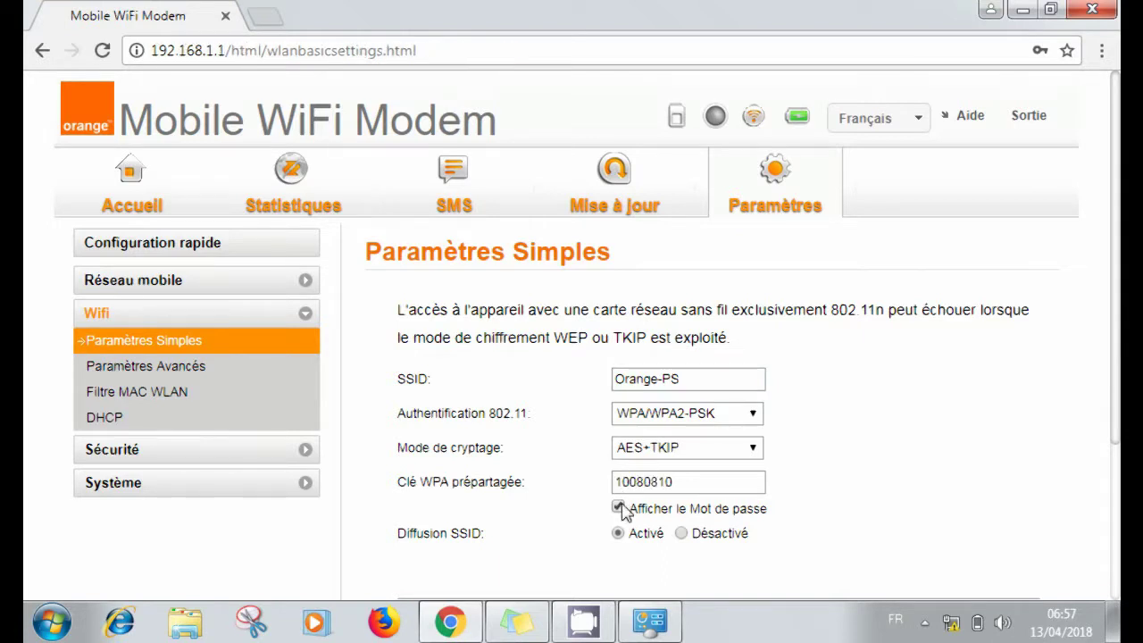
left_click(619, 507)
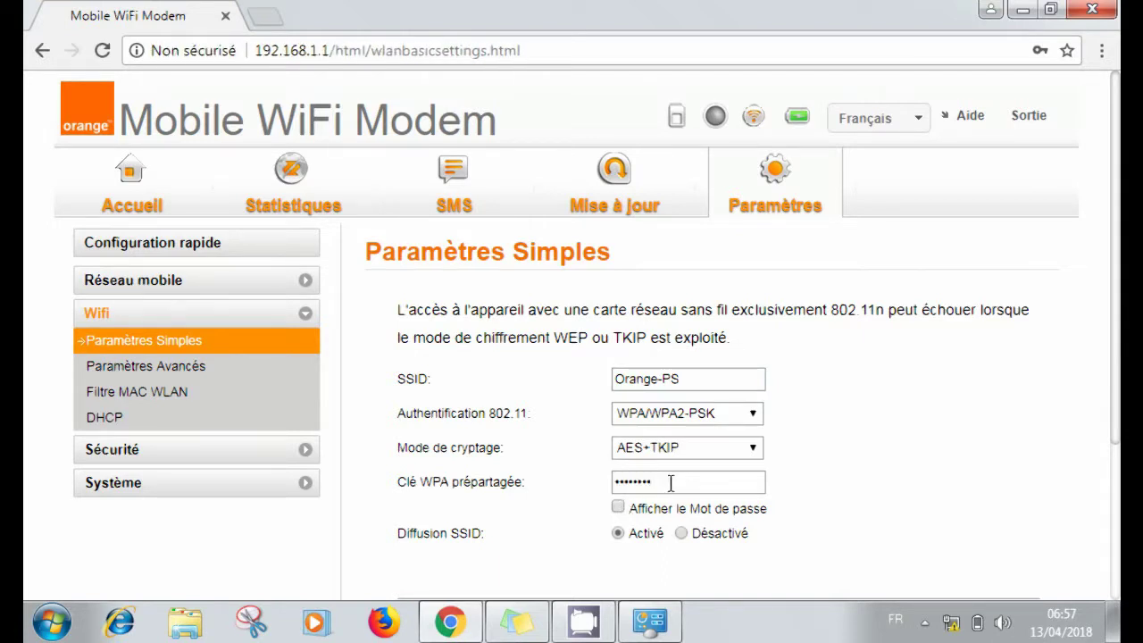
Step: Change the modem's SSID to TEST, apply the setting and let Chrome save the credentials
left_click_drag(689, 379, 613, 380)
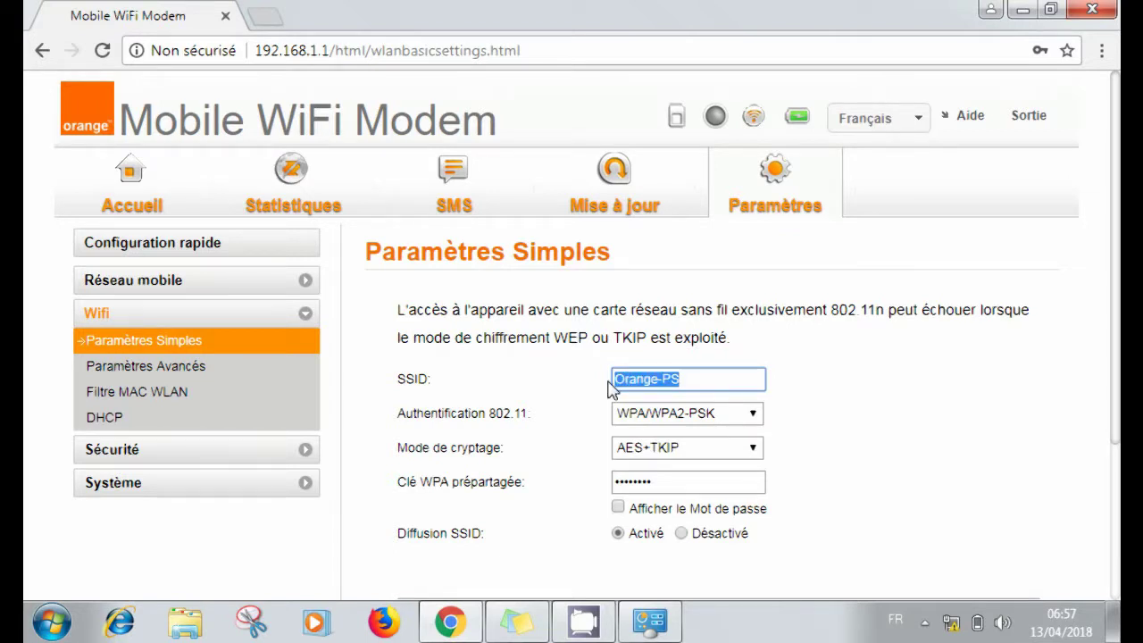
type("tEST")
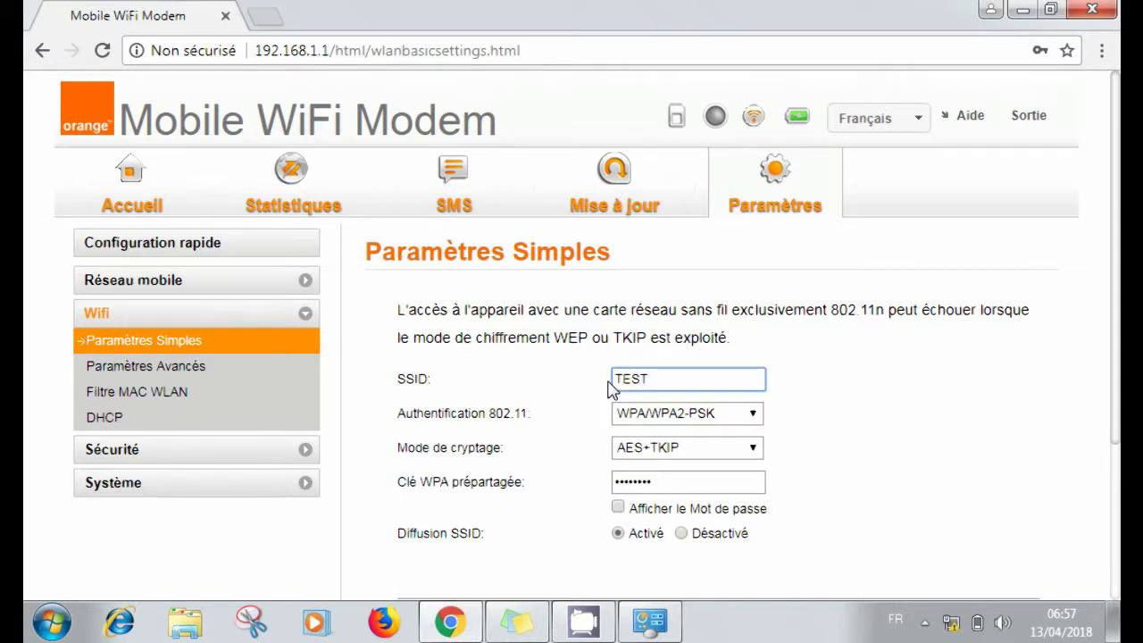
left_click_drag(1115, 270, 937, 383)
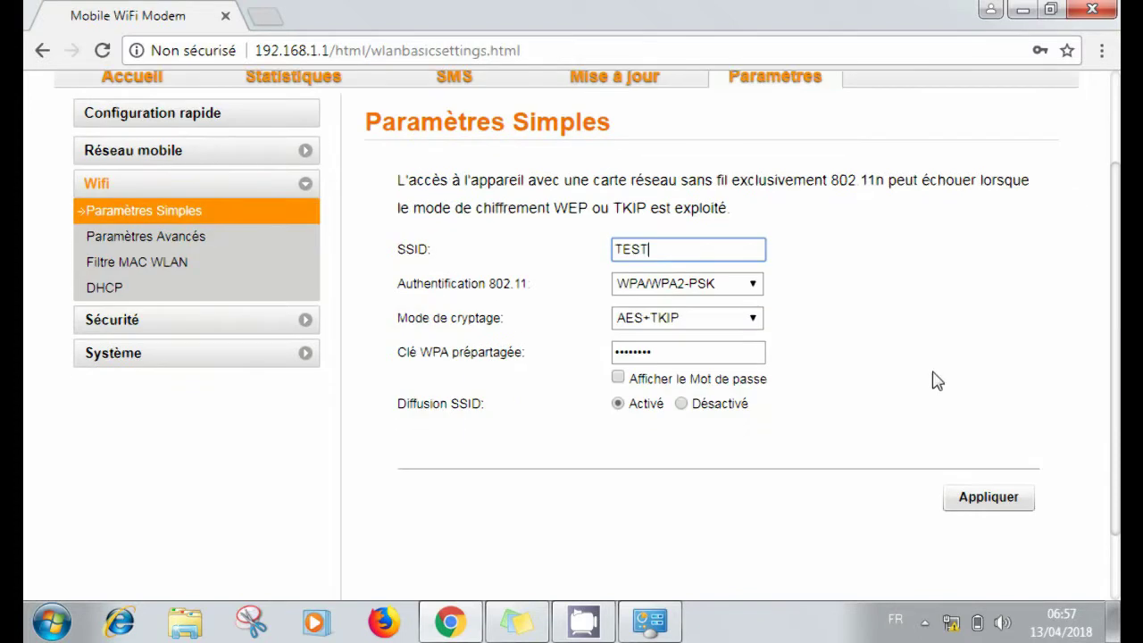
left_click(1005, 498)
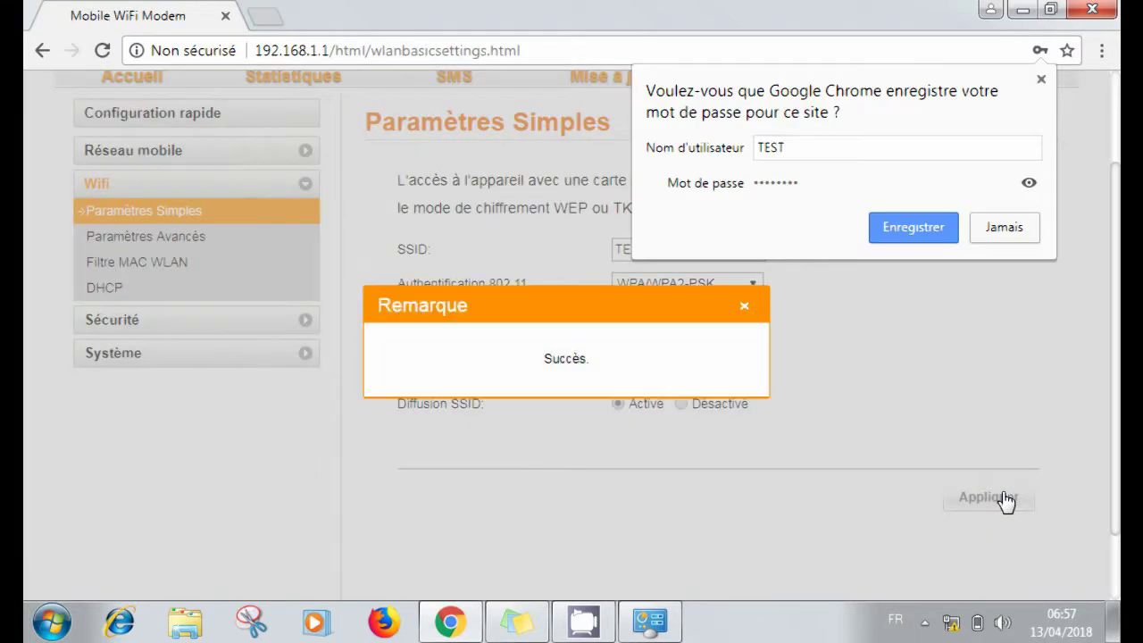
left_click(934, 236)
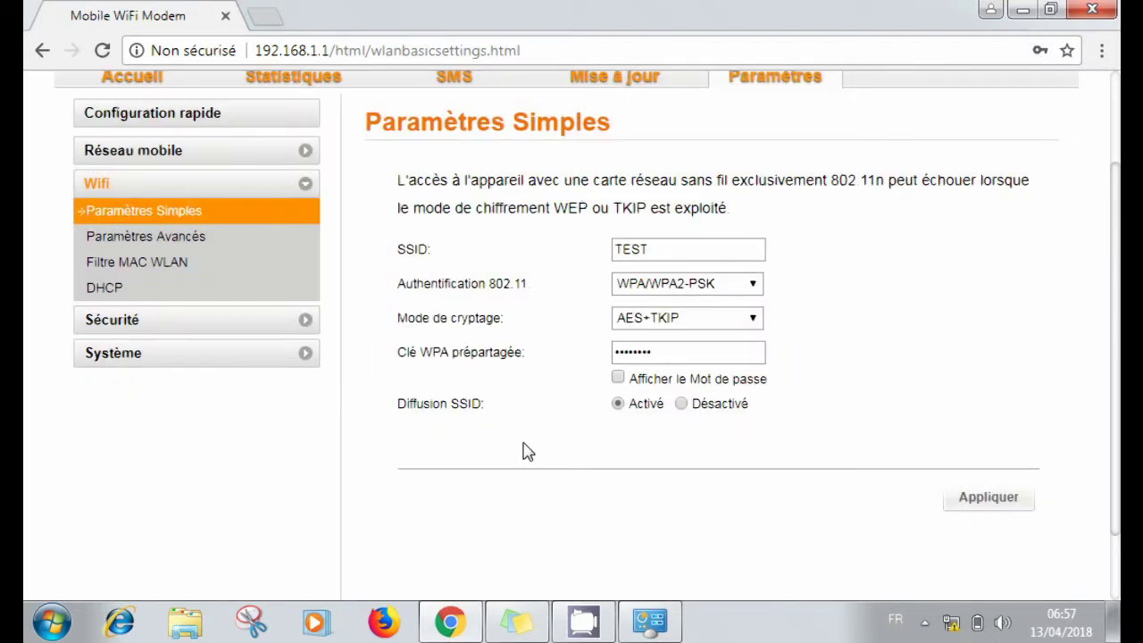
Step: Check the computer's available wireless networks for TEST, select it without connecting, and return to the modem settings
left_click(636, 622)
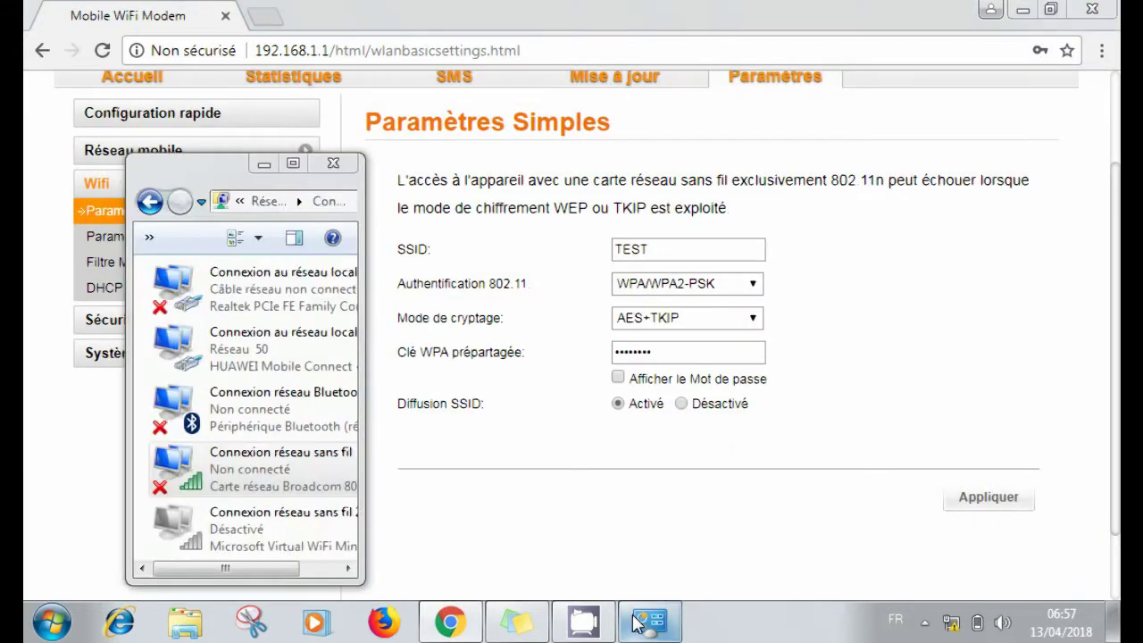
right_click(235, 465)
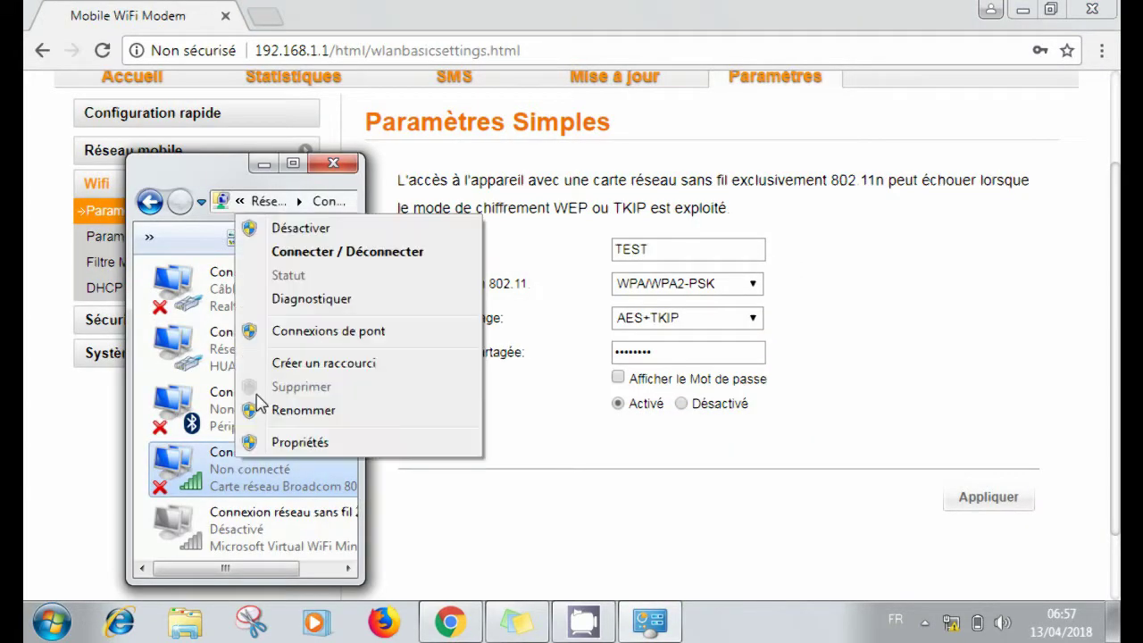
left_click(286, 255)
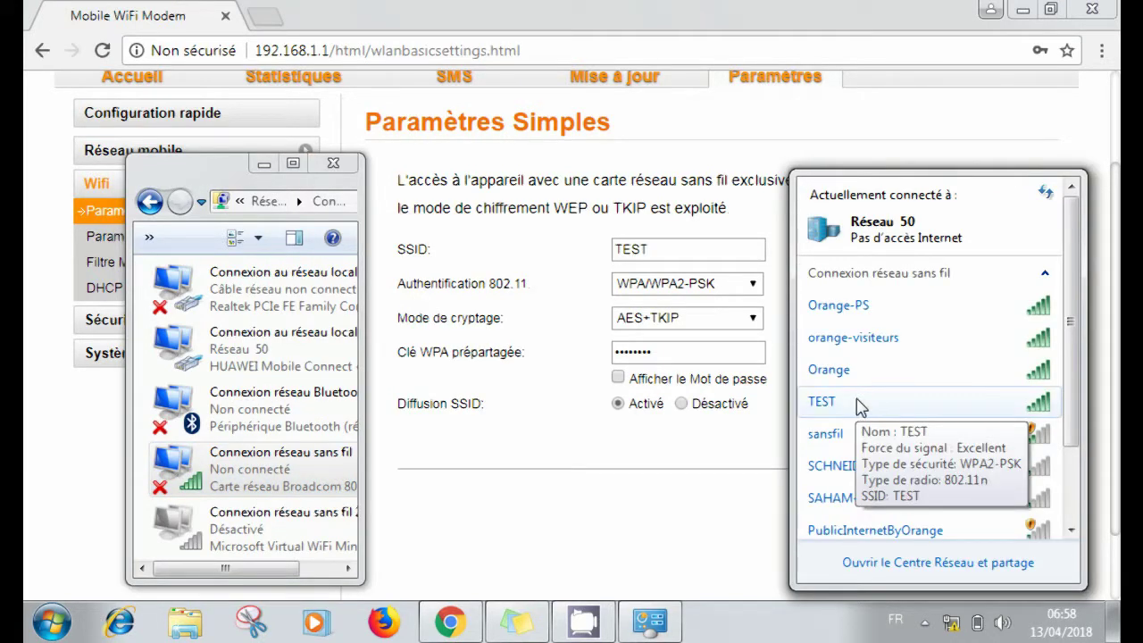
left_click(829, 404)
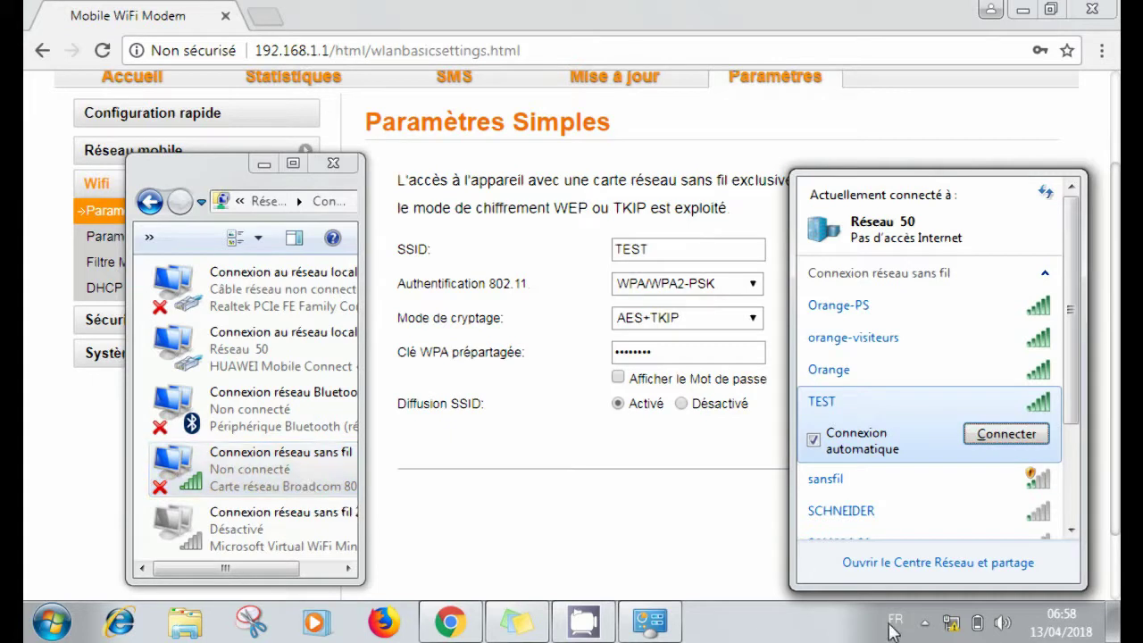
left_click(636, 546)
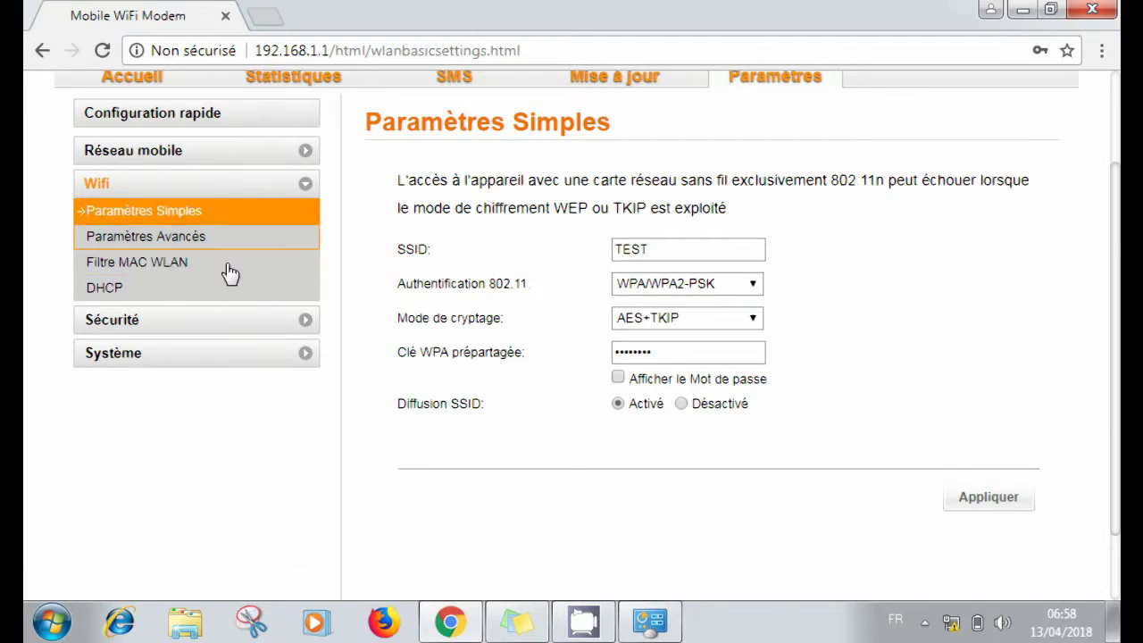
Step: Open the WLAN MAC filter settings and view the available filter modes, leaving the filter on Désactivé
left_click(179, 265)
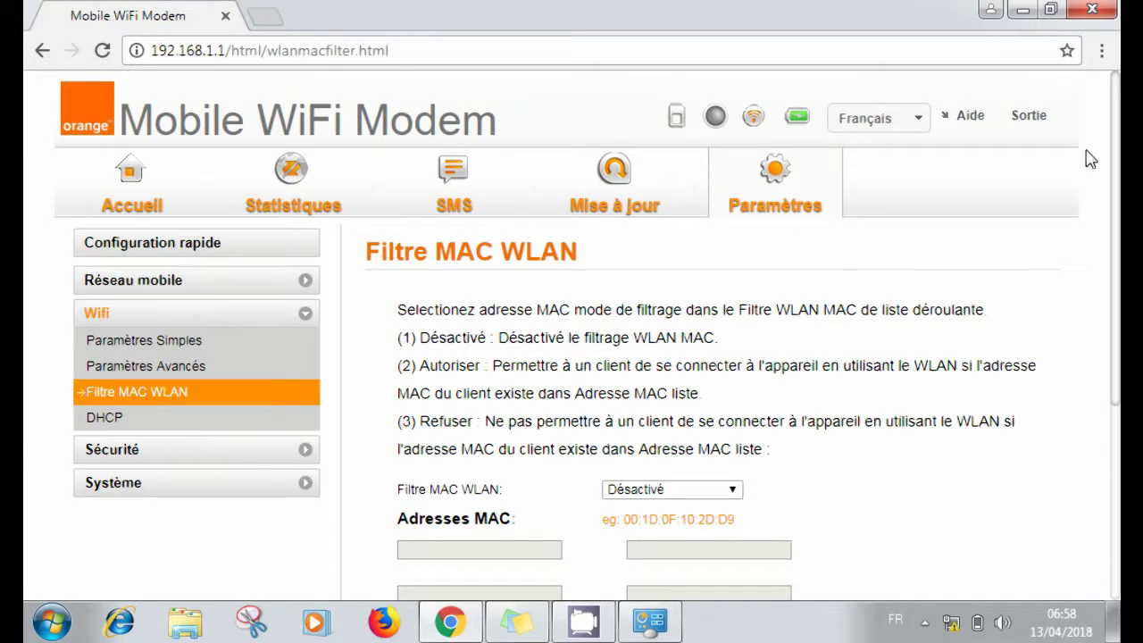
left_click_drag(1115, 167, 1119, 262)
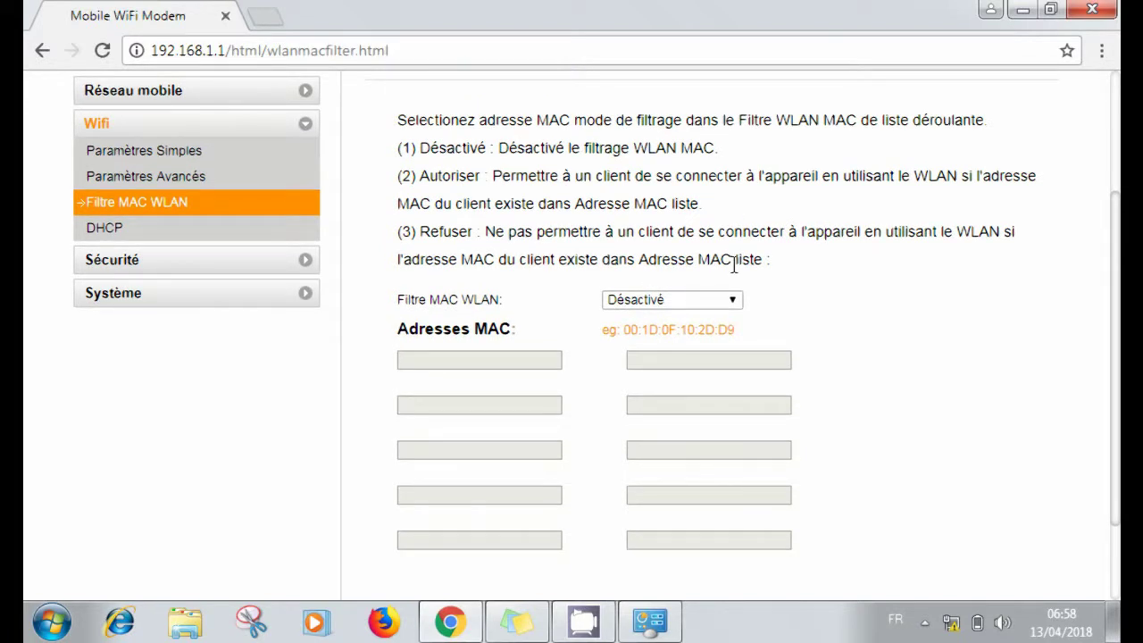
left_click(733, 301)
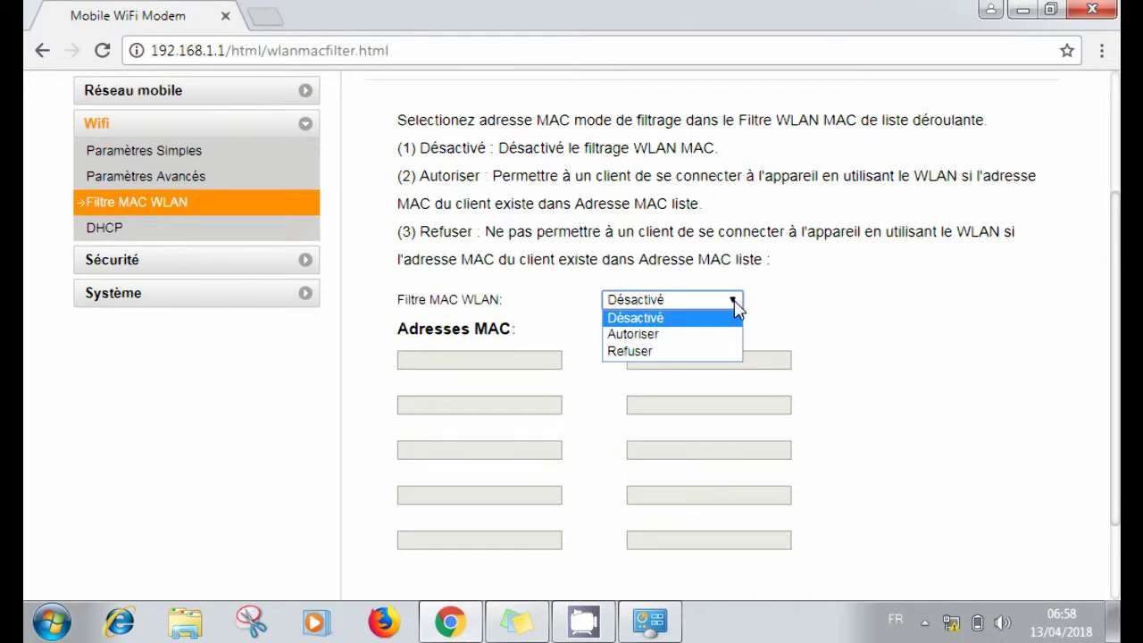
left_click(689, 323)
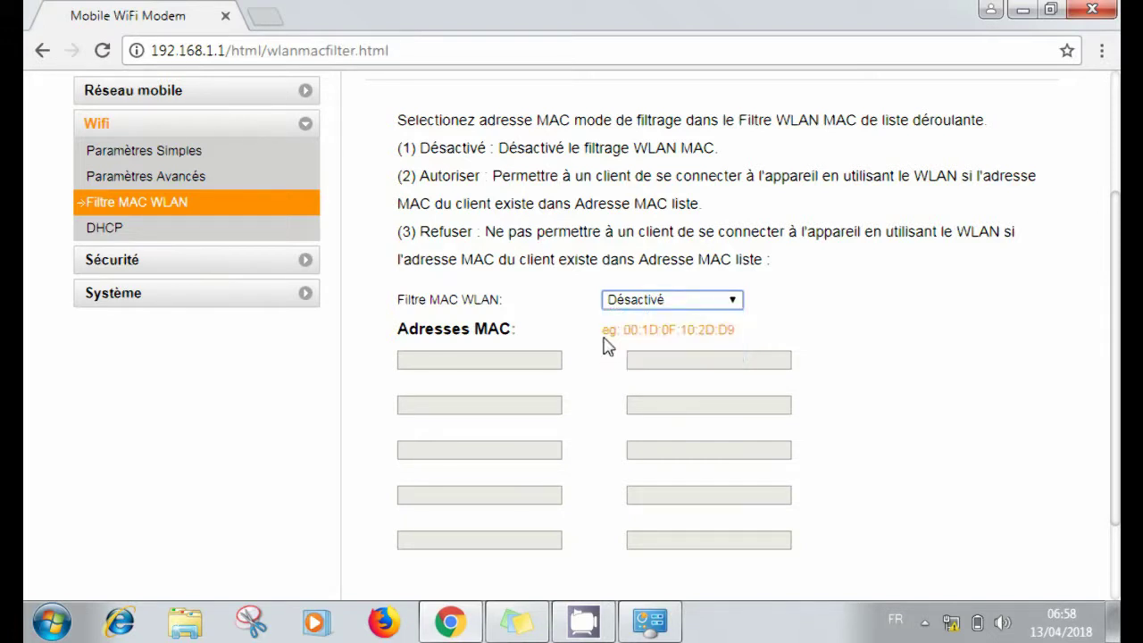
Step: Set the WLAN MAC filter to Autoriser and try out an entry in the first MAC address field
left_click(733, 306)
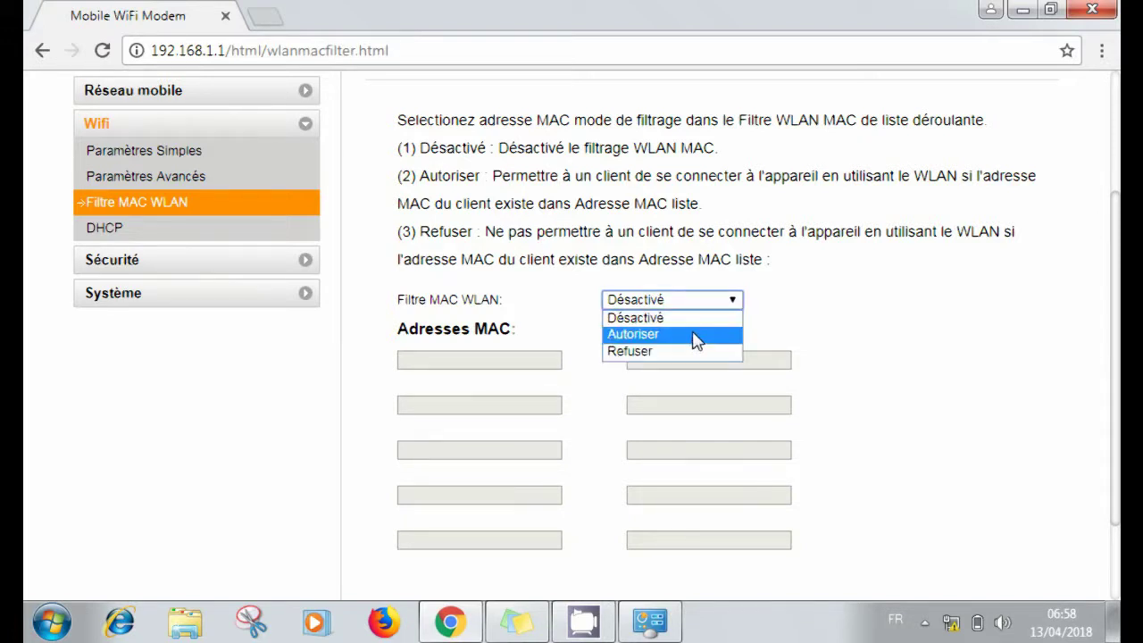
left_click(695, 336)
left_click(468, 360)
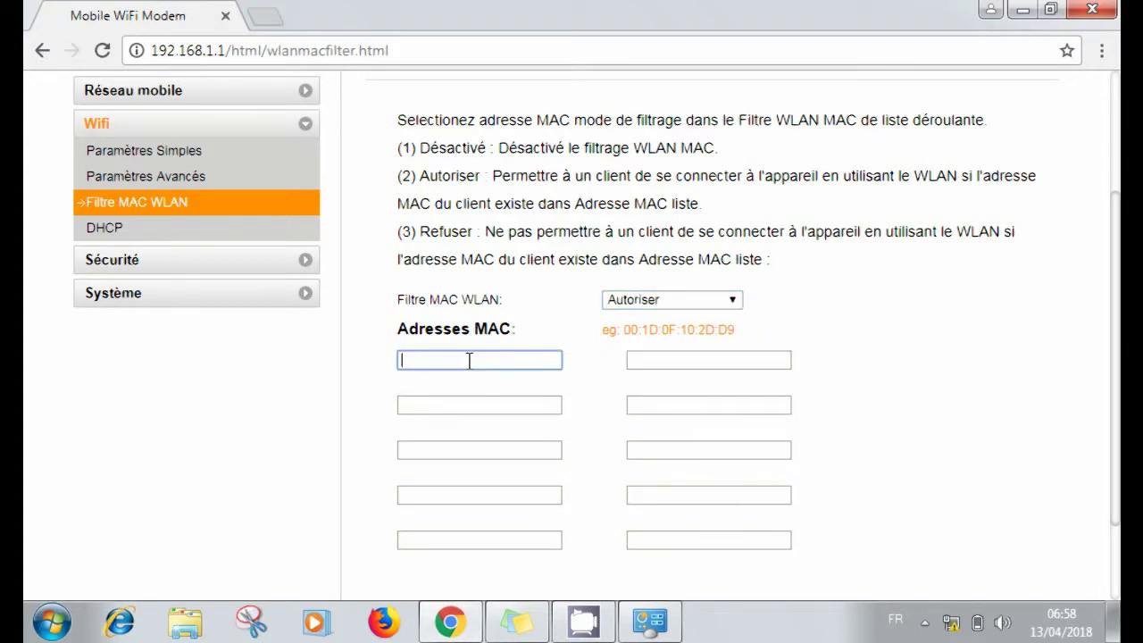
type("FDFG")
key("BackSpace")
key("BackSpace")
key("BackSpace")
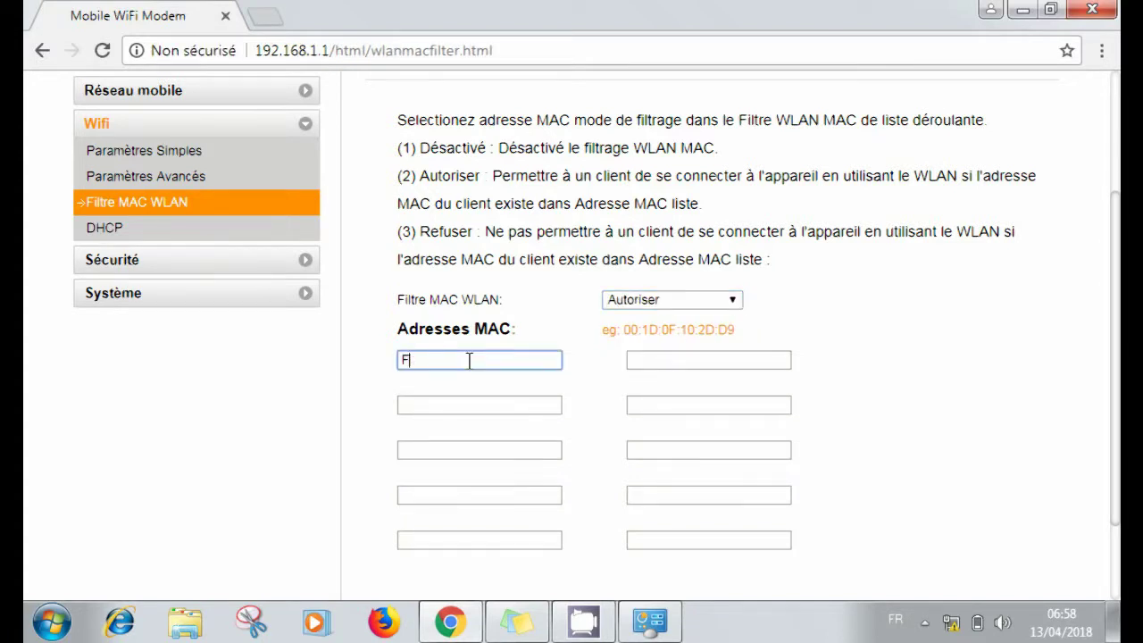
Step: Switch the WLAN MAC filter to Refuser and enter DJLKLSL in the first MAC address field
left_click(734, 301)
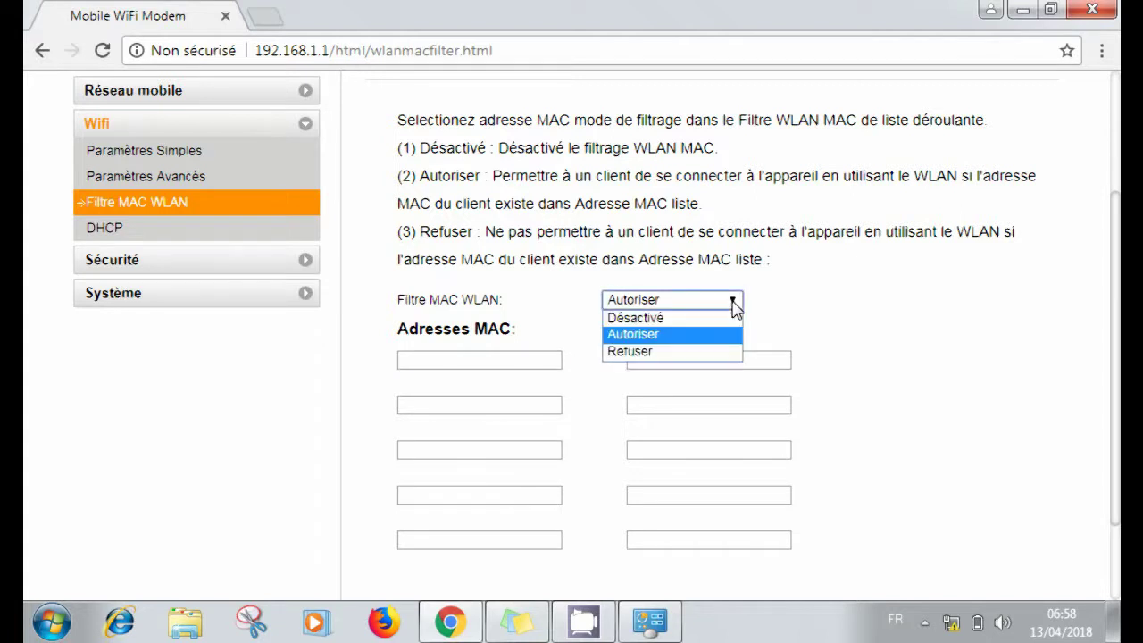
left_click(656, 356)
left_click(457, 362)
type("DJLKLSL")
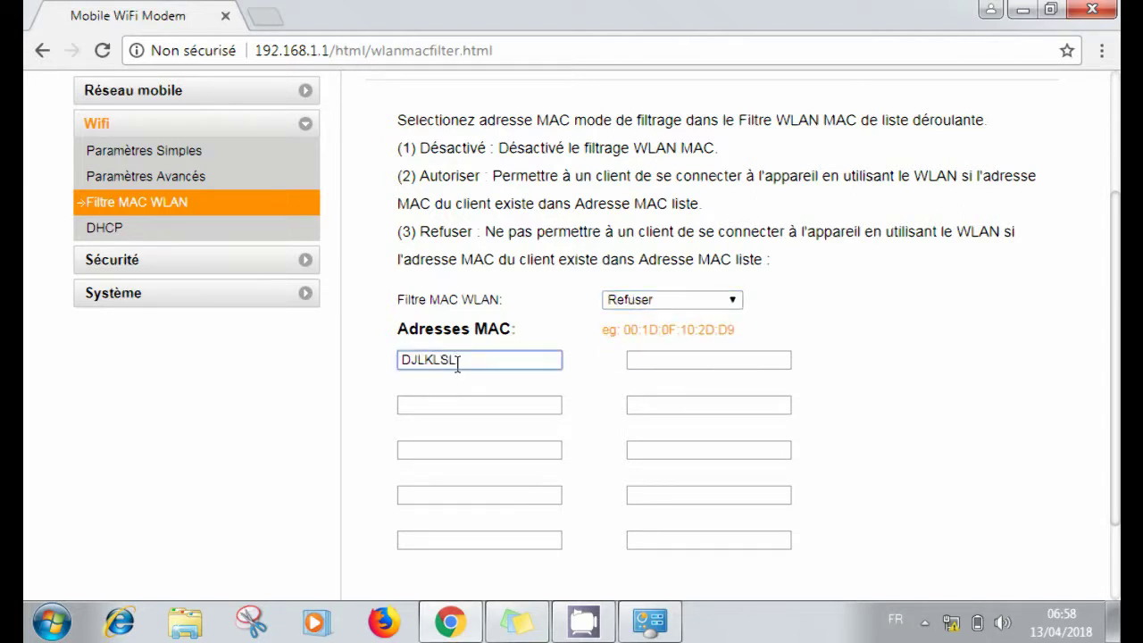
Step: Set the WLAN MAC filter back to Désactivé without applying any changes
left_click(734, 300)
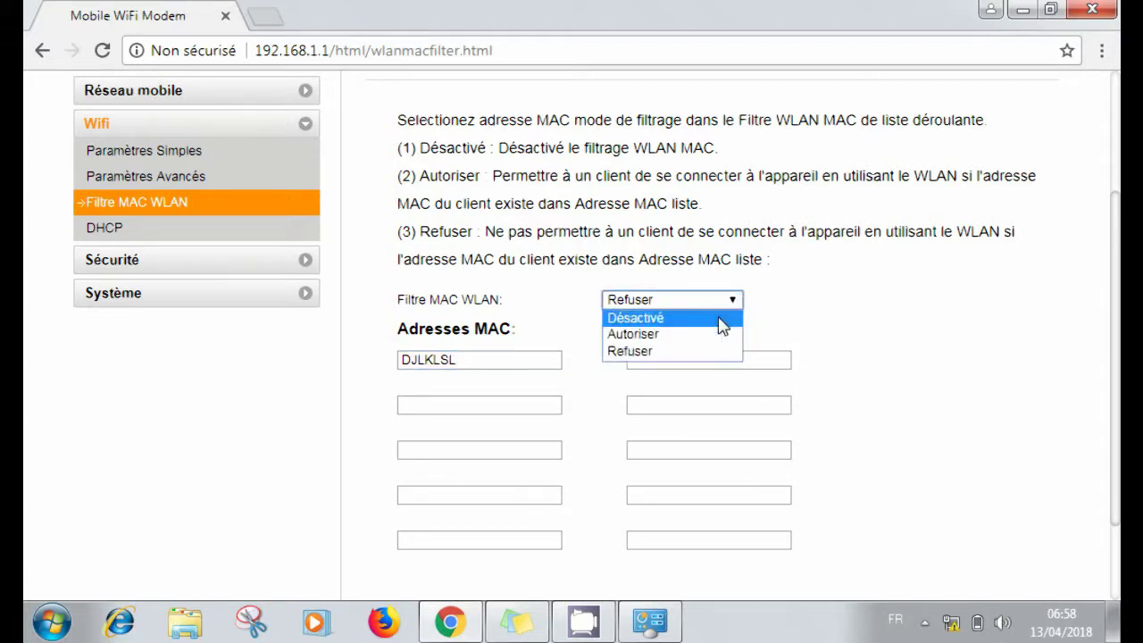
left_click(723, 318)
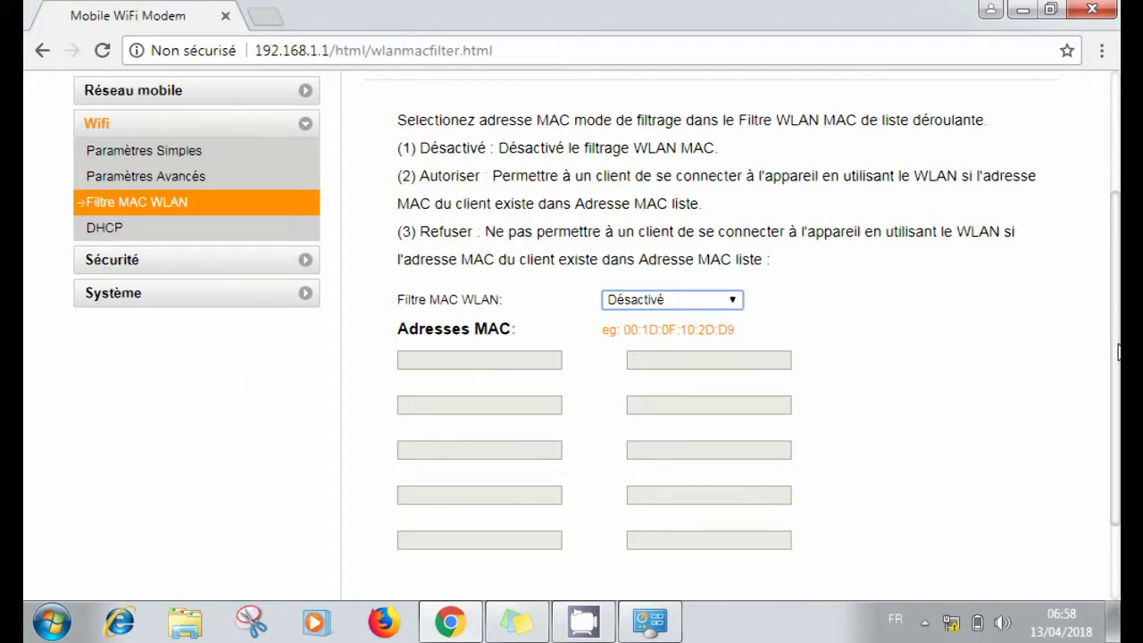
left_click_drag(1118, 353, 1120, 457)
left_click_drag(1120, 410, 1118, 176)
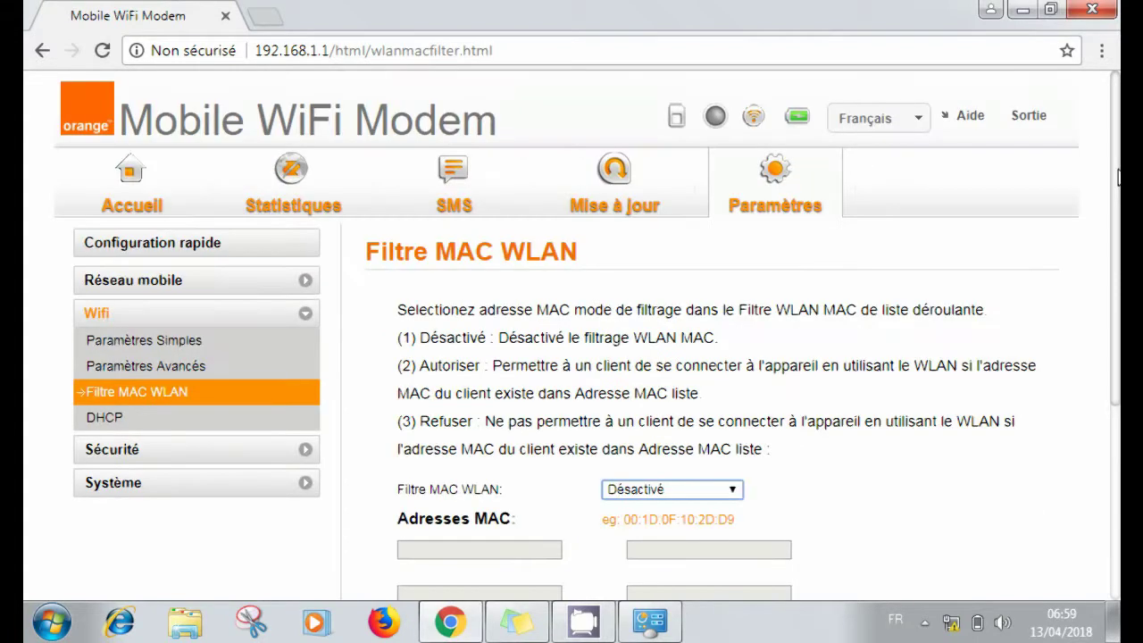
Step: Open the modem's statistics and examine the current and total data volumes and the connected WLAN clients section
left_click(270, 205)
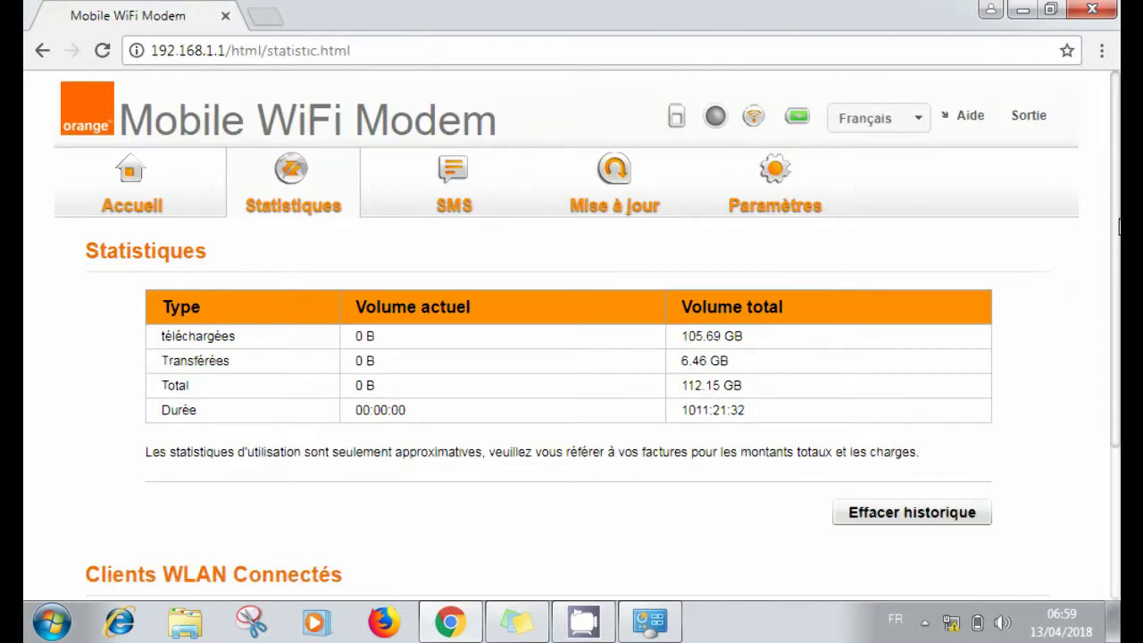
left_click_drag(1120, 228, 1116, 295)
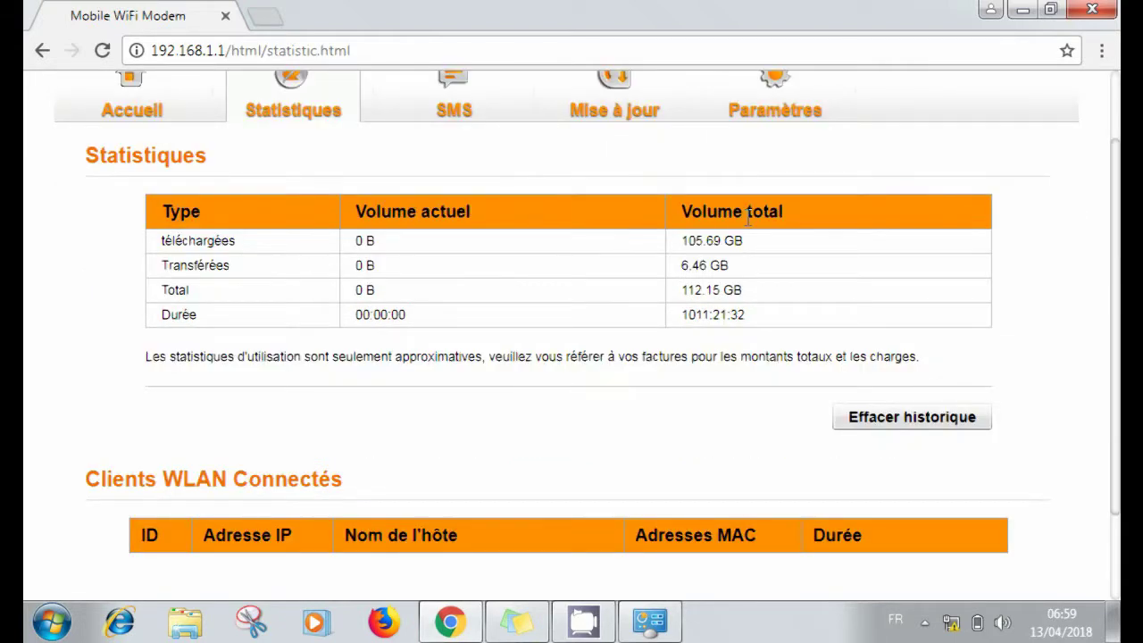
left_click_drag(640, 224, 413, 257)
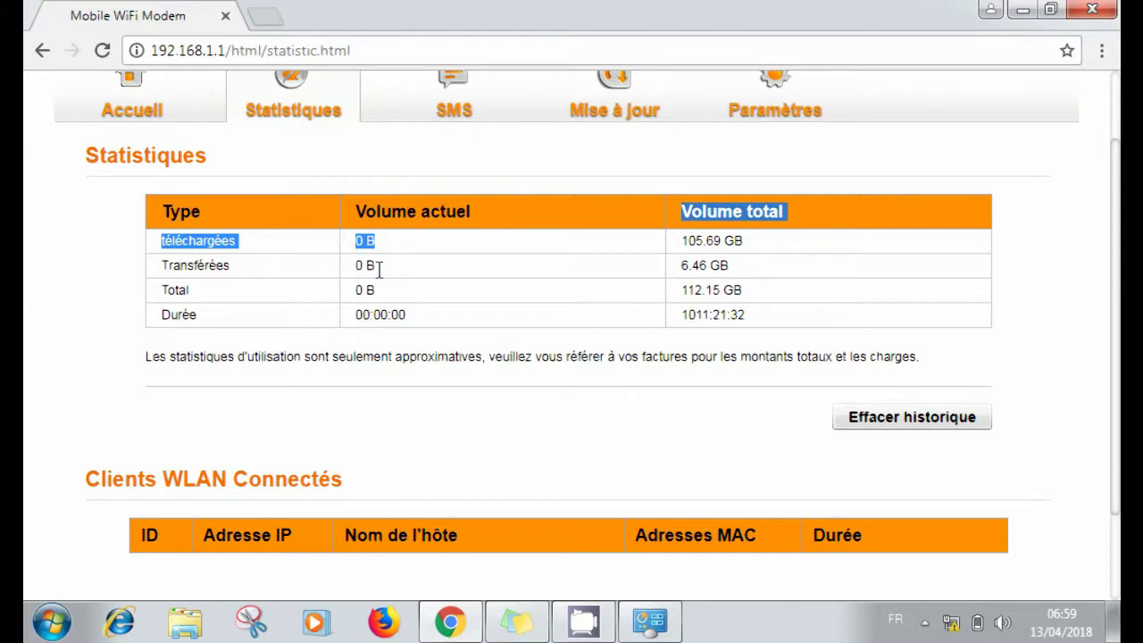
left_click(384, 268)
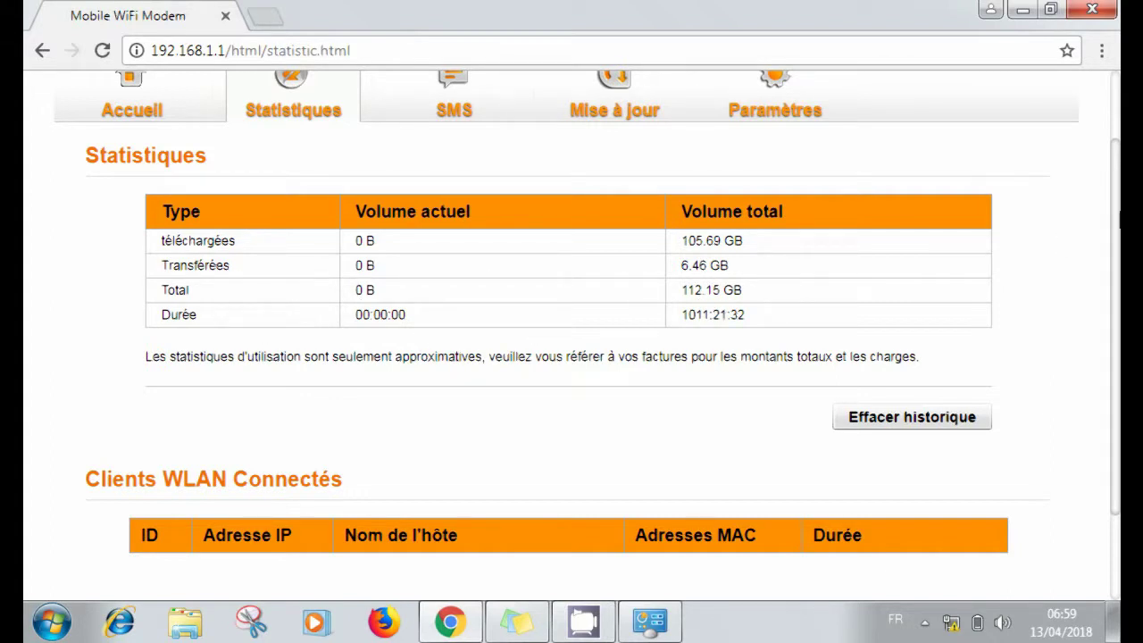
left_click_drag(1117, 221, 1120, 327)
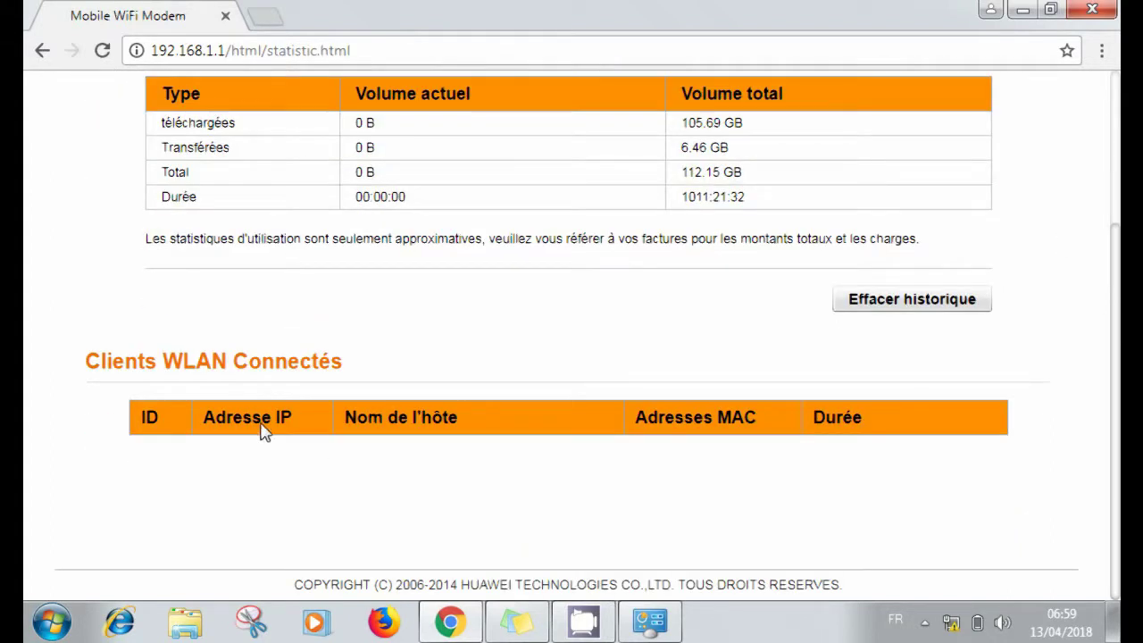
left_click_drag(92, 360, 319, 400)
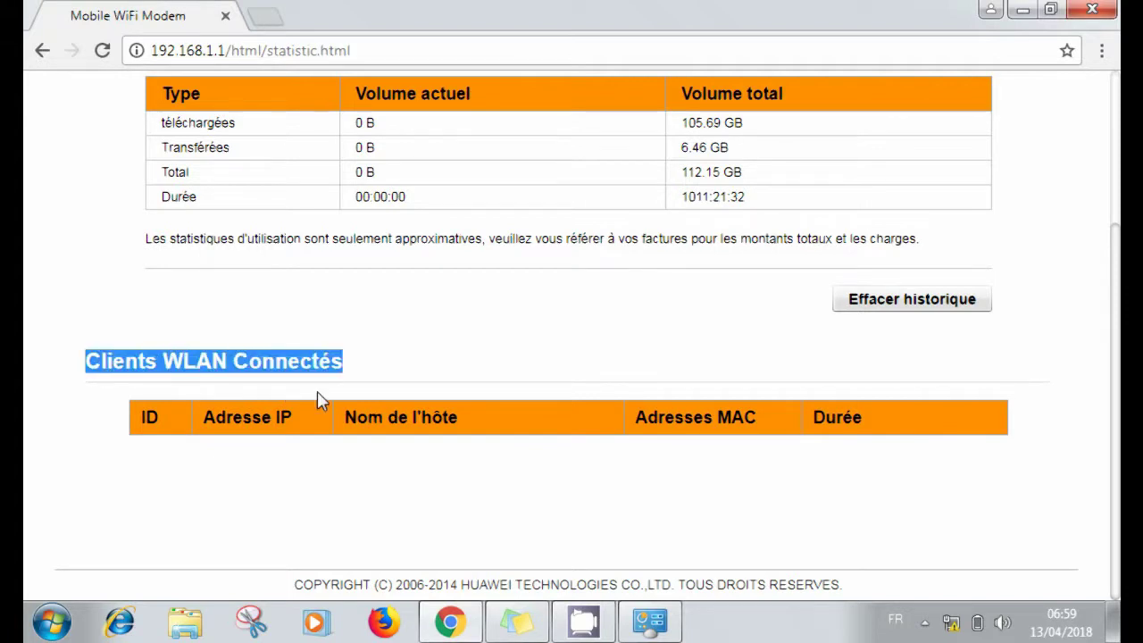
left_click(406, 376)
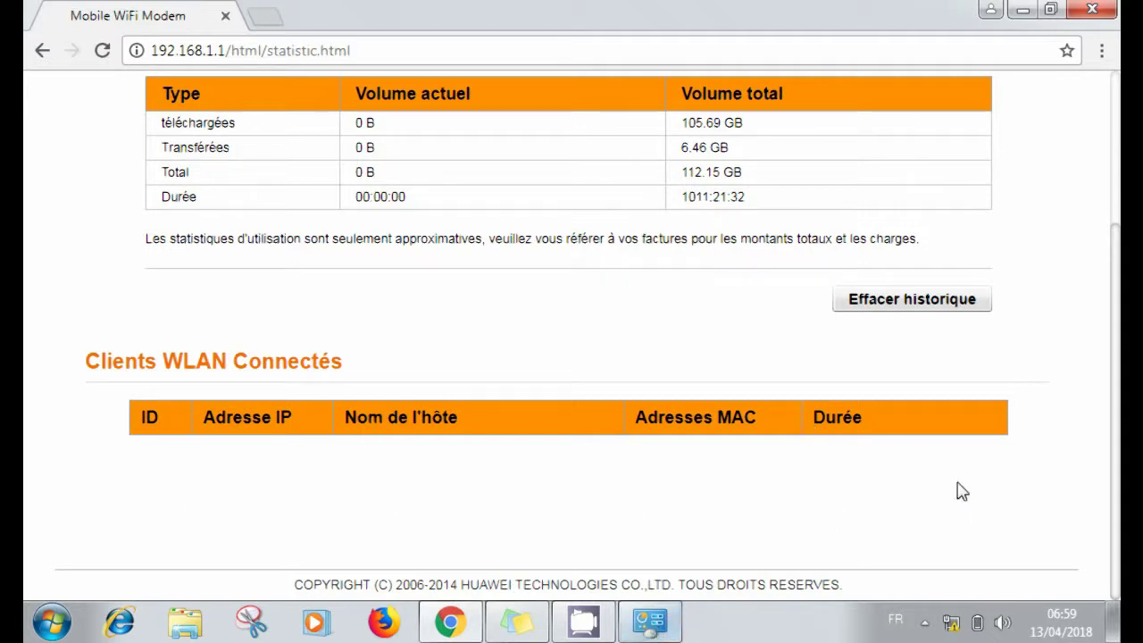
Step: Review the data usage table once more, along with the columns of the connected clients list
scroll(1116, 436, "up", 1)
left_click_drag(1116, 436, 1118, 287)
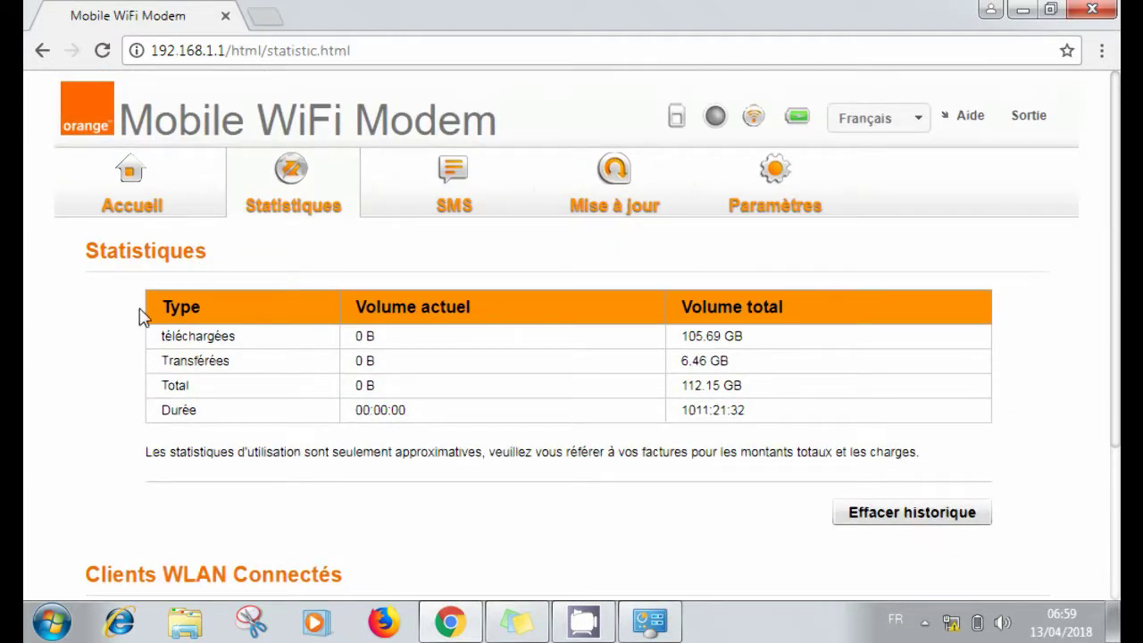
left_click_drag(138, 317, 801, 426)
left_click(1027, 357)
left_click_drag(1117, 290, 1118, 442)
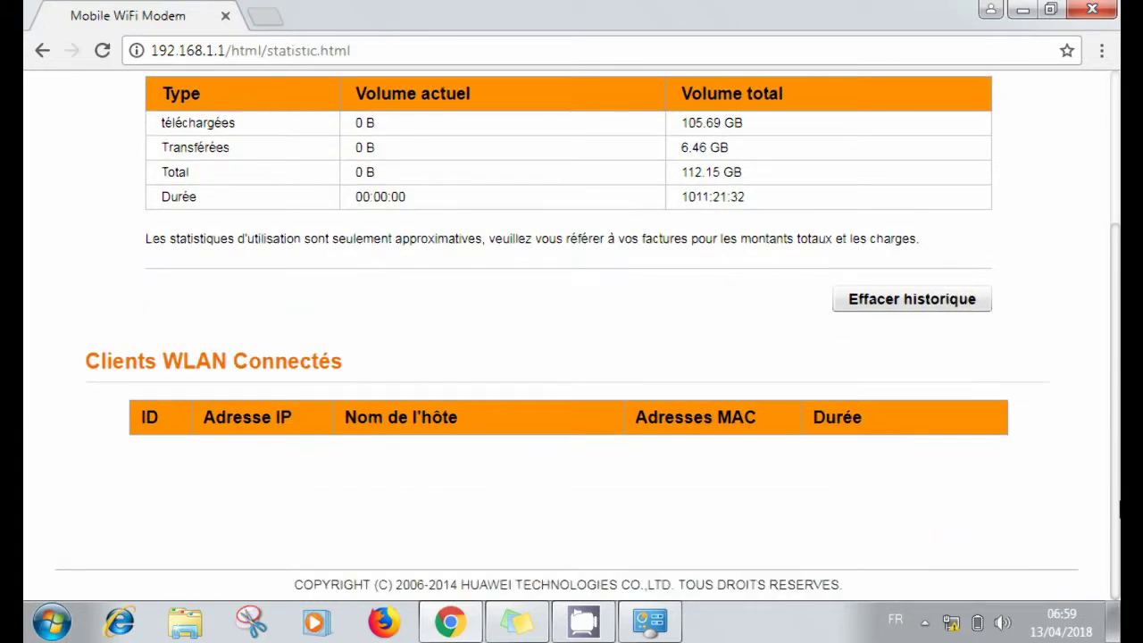
left_click_drag(1119, 490, 1118, 286)
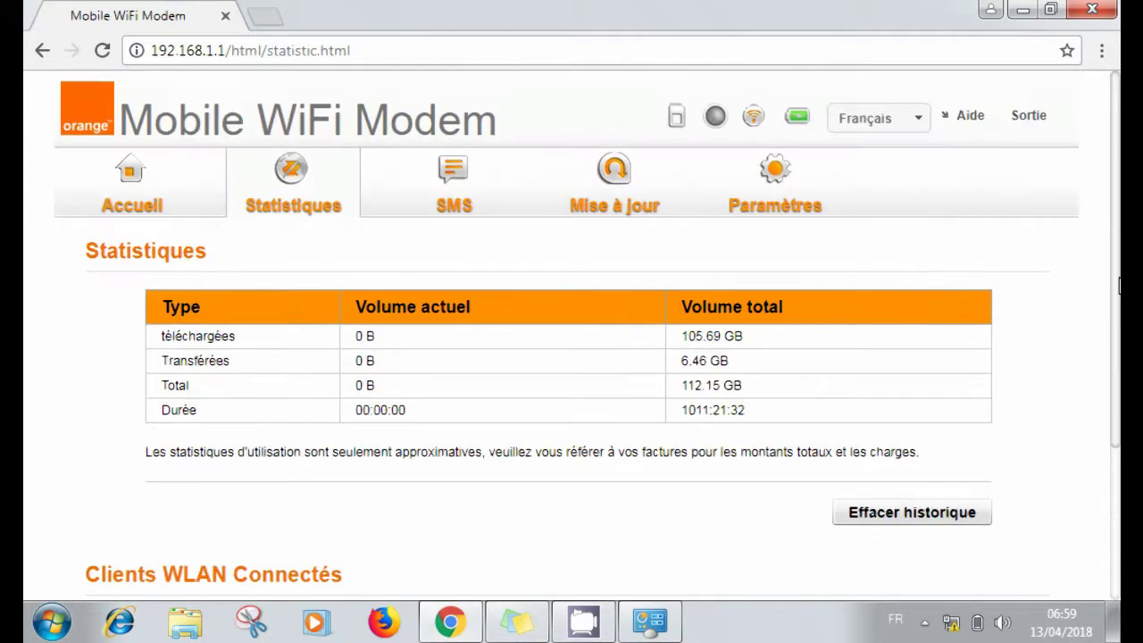
Step: Return to the modem's home page, dismiss the SIM card message and check the Wi-Fi name and connected terminals
left_click(806, 186)
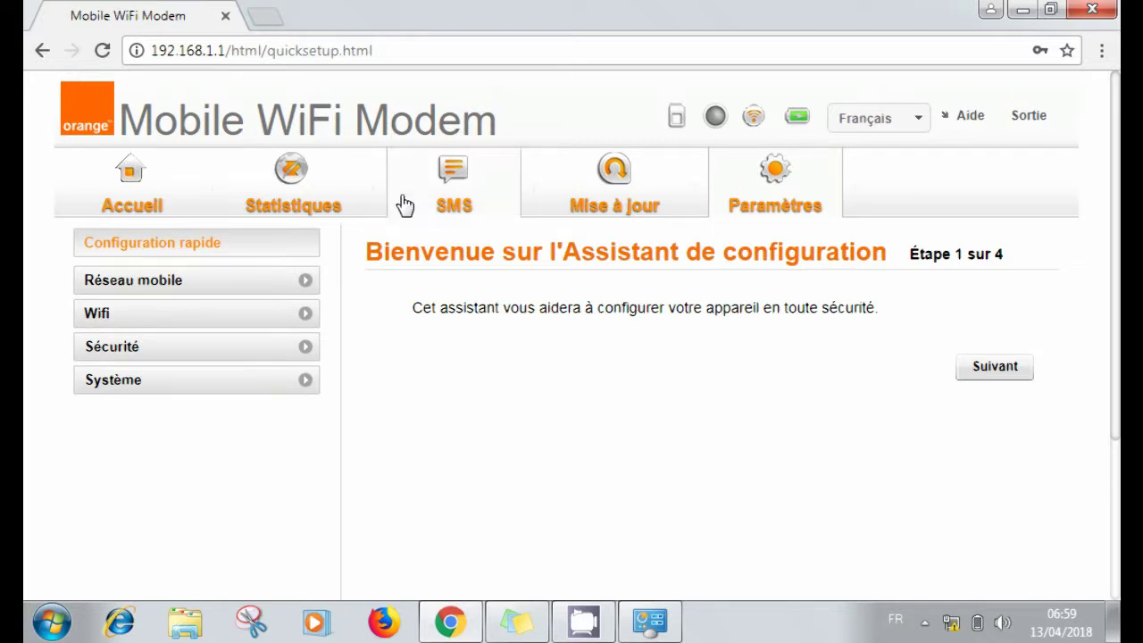
left_click(125, 178)
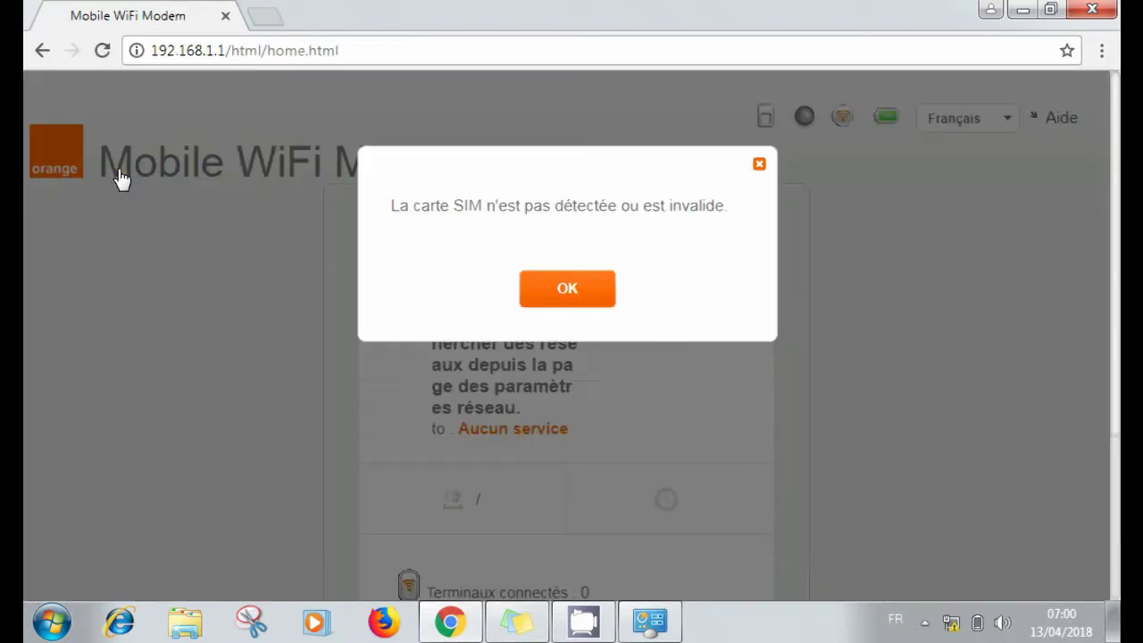
left_click(566, 290)
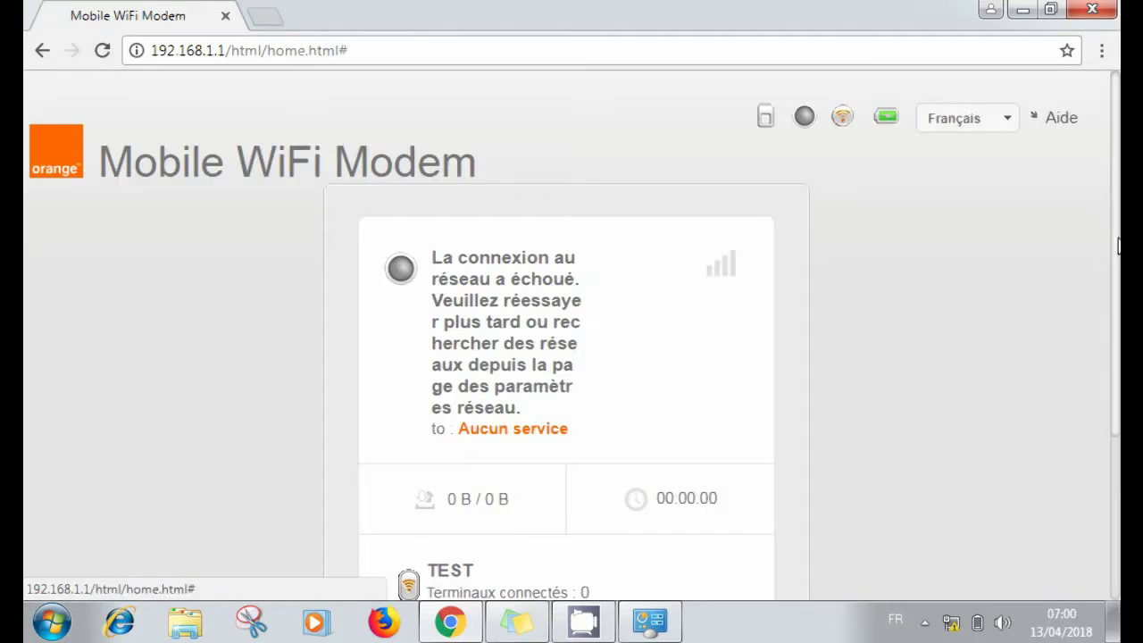
scroll(595, 289, "down", 3)
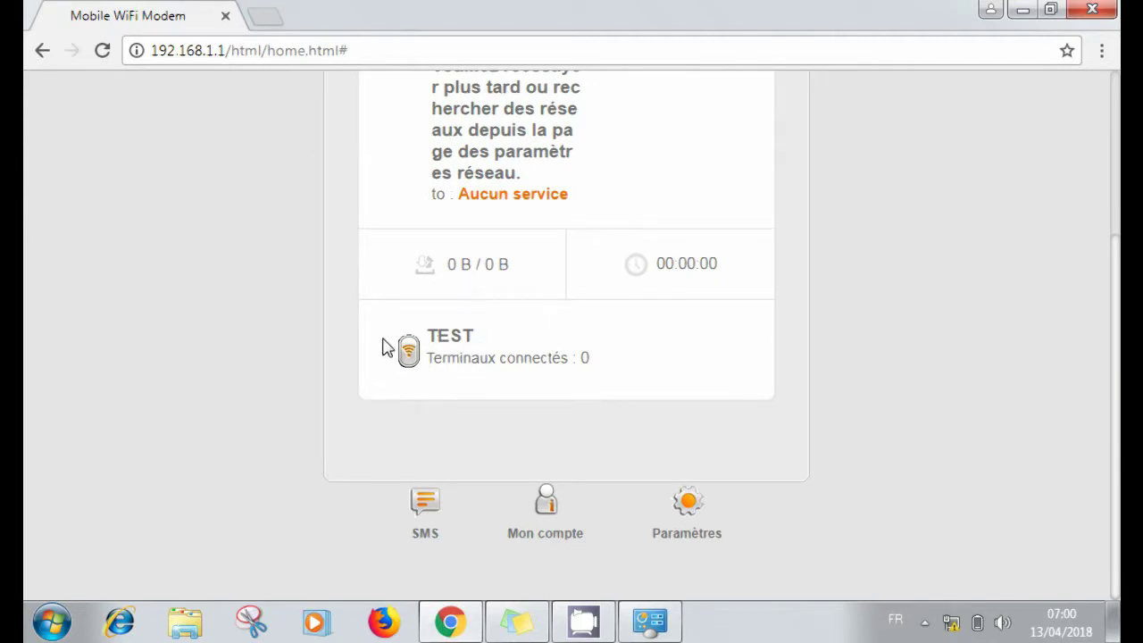
left_click_drag(386, 343, 648, 386)
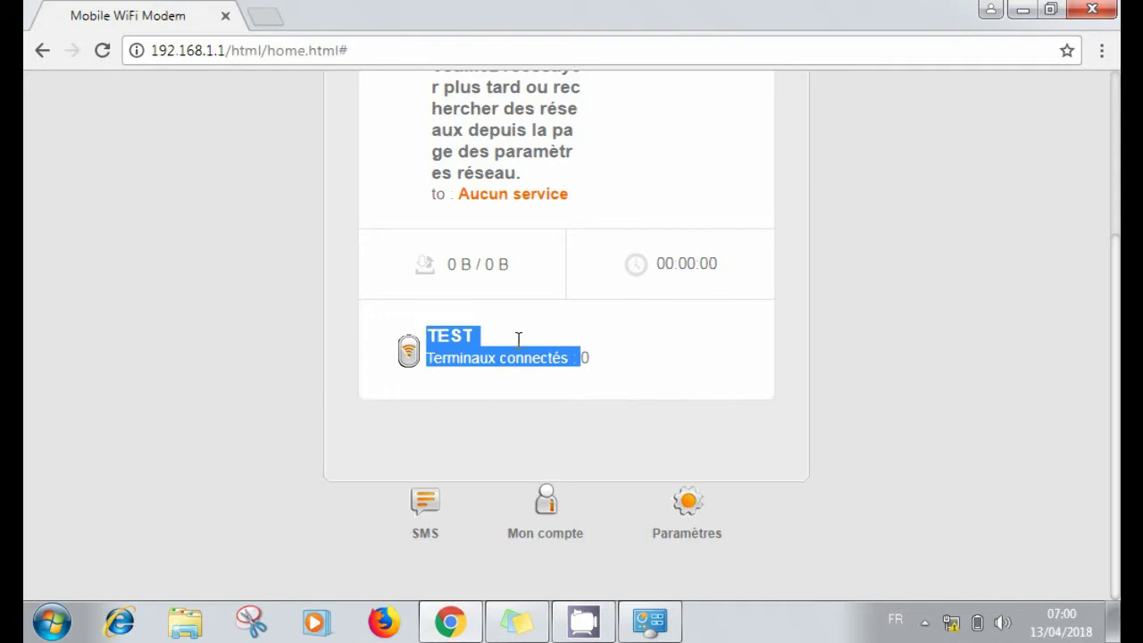
left_click(582, 621)
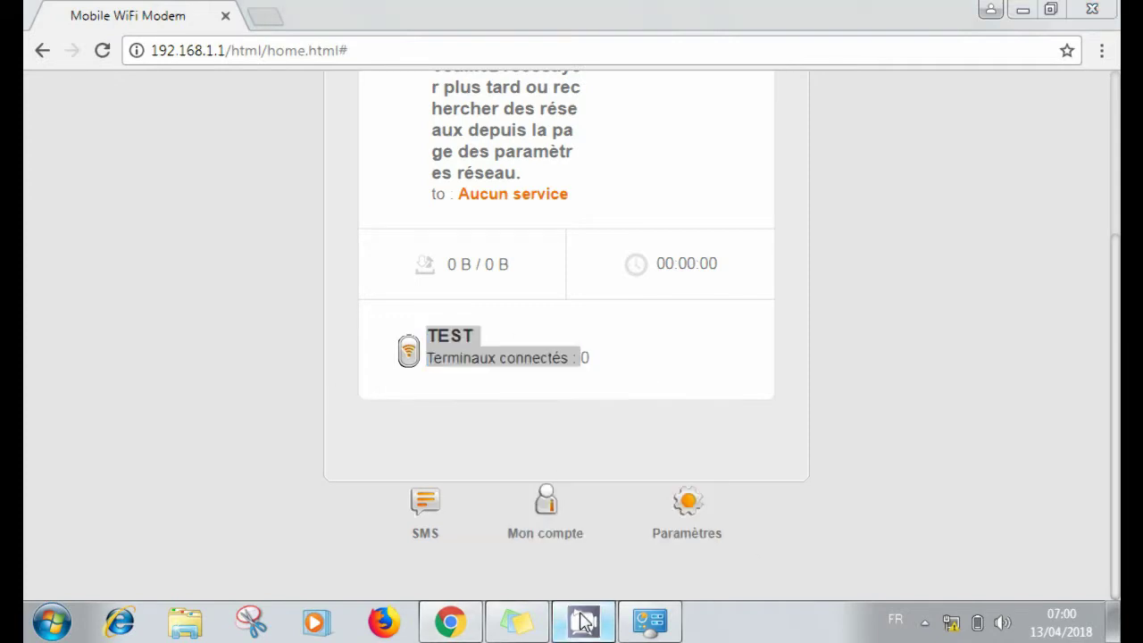